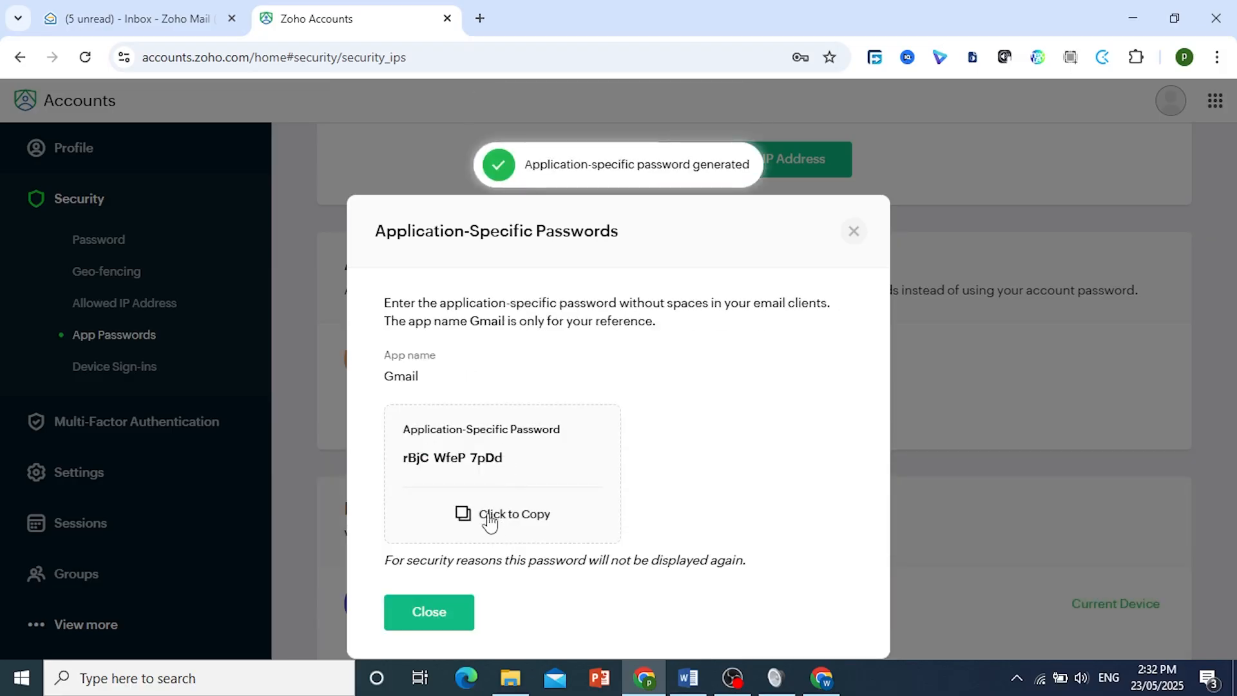
Copy the generated application-specific password for the Gmail app.
left_click(489, 515)
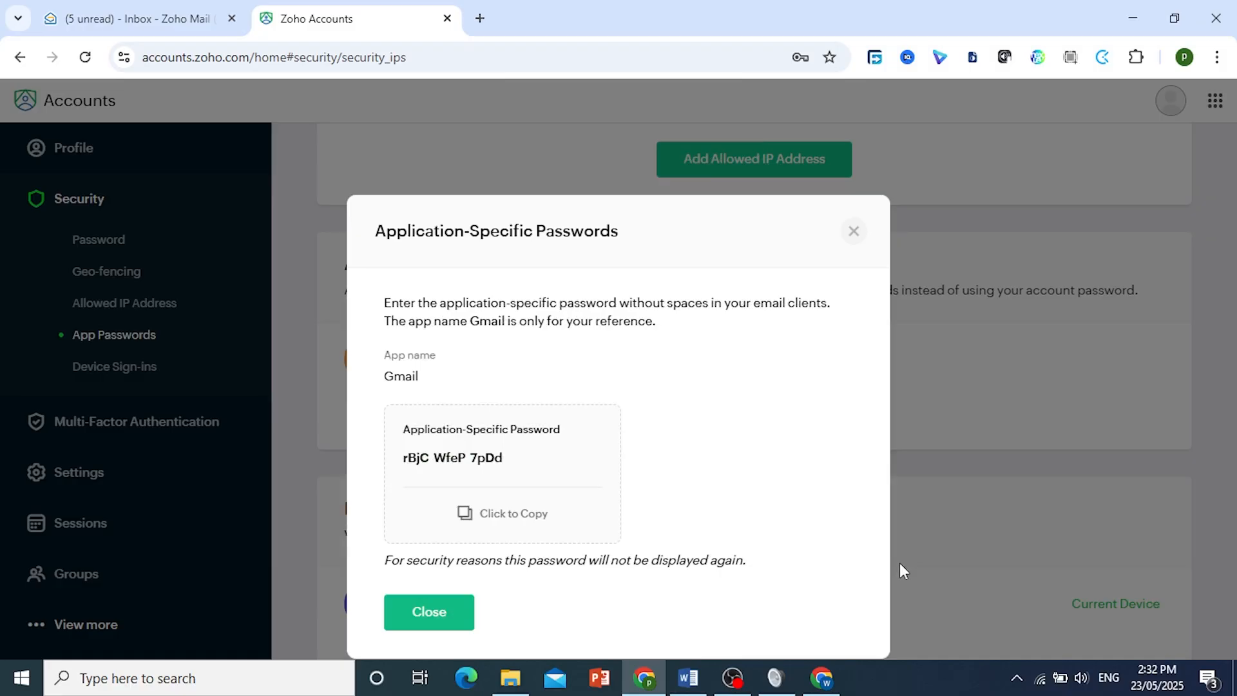
left_click(928, 673)
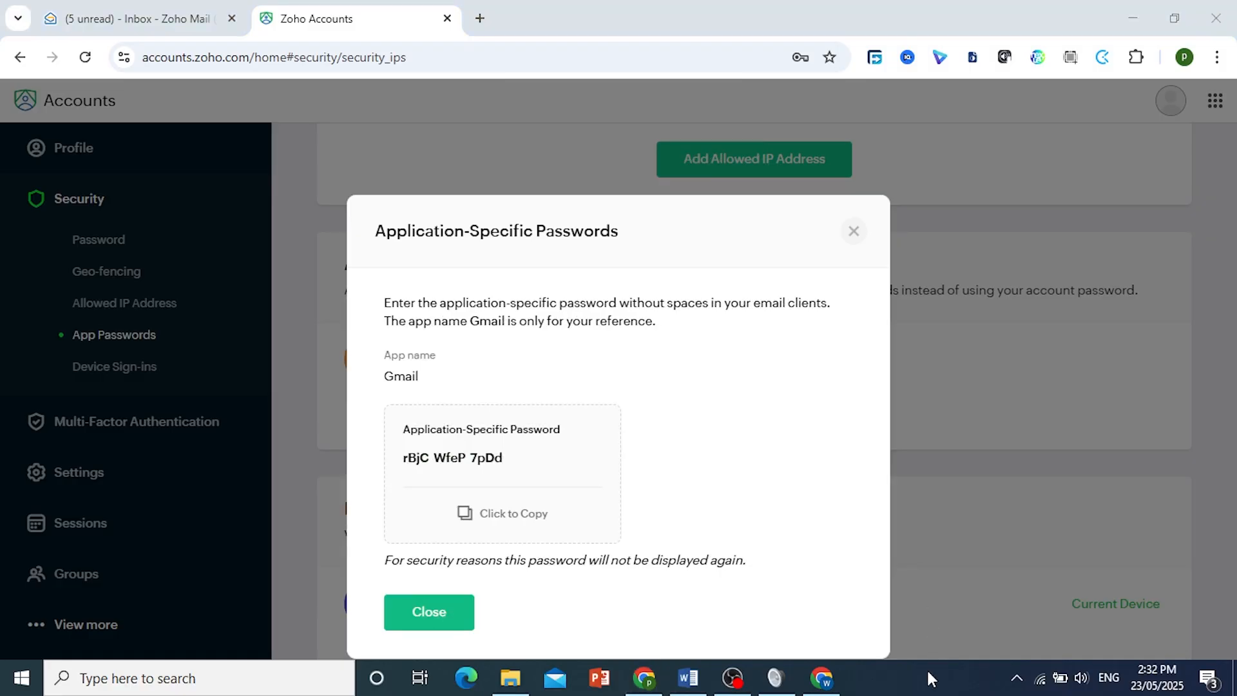
Switch to Zoho Mail and open the POP settings of the primary mail account.
left_click(191, 9)
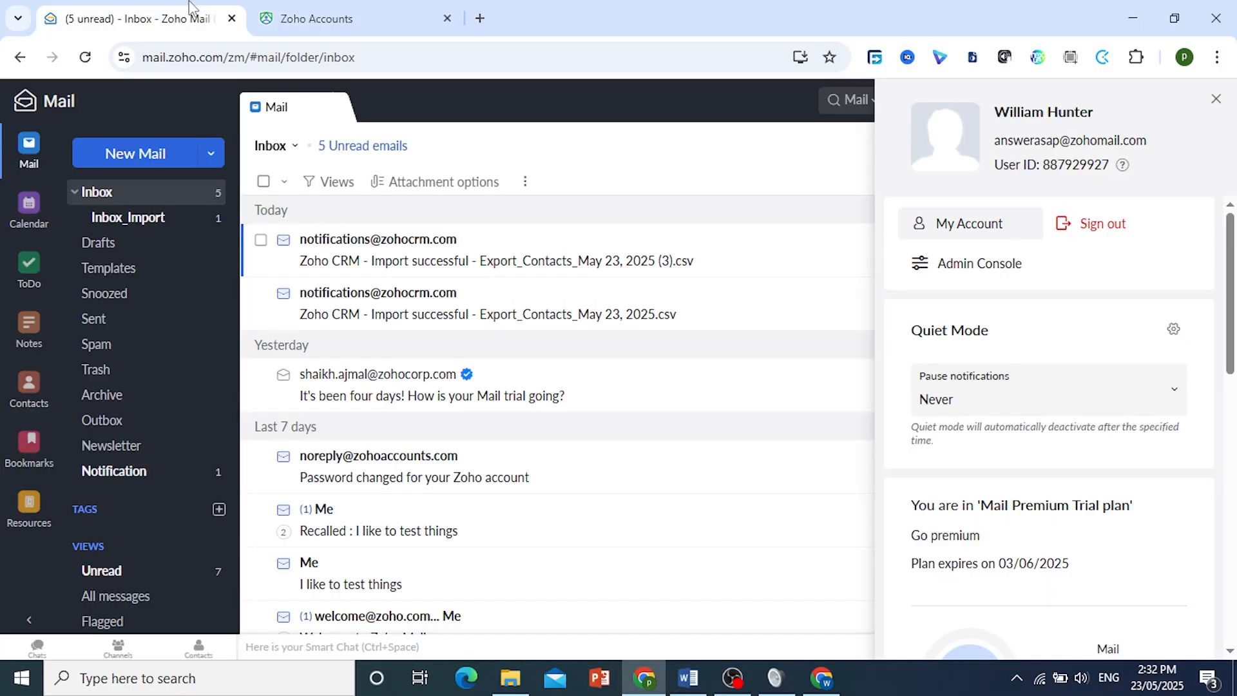
left_click(1216, 98)
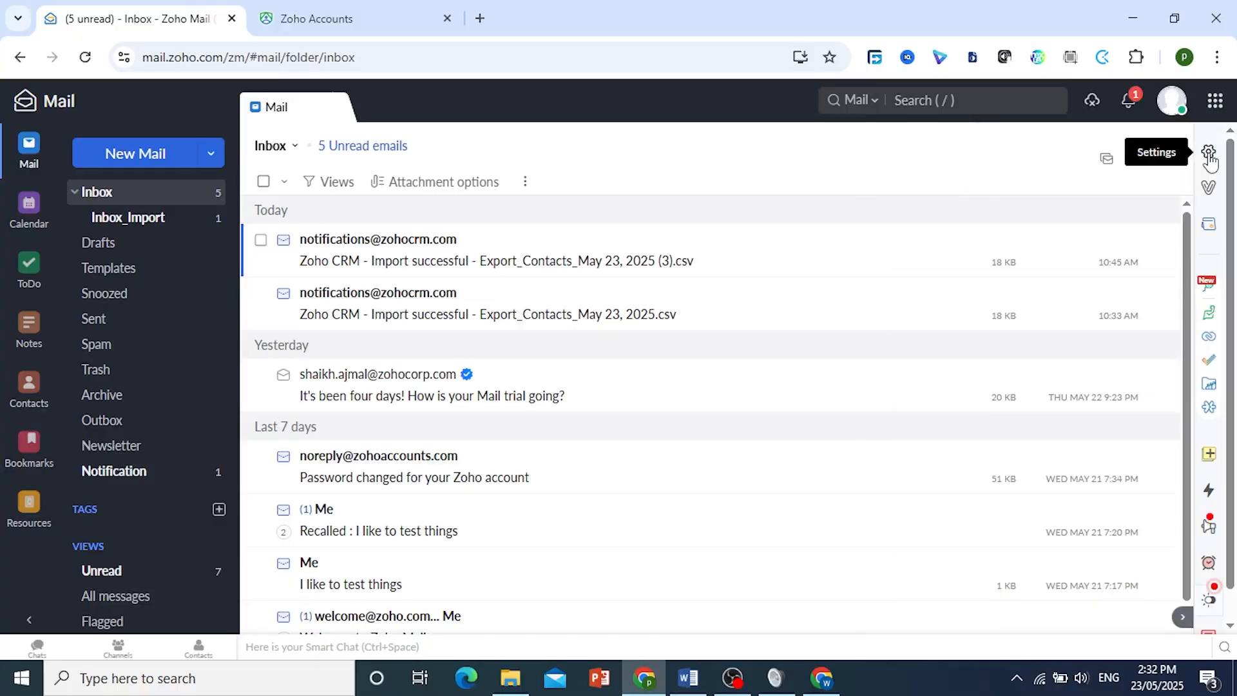
left_click(1209, 151)
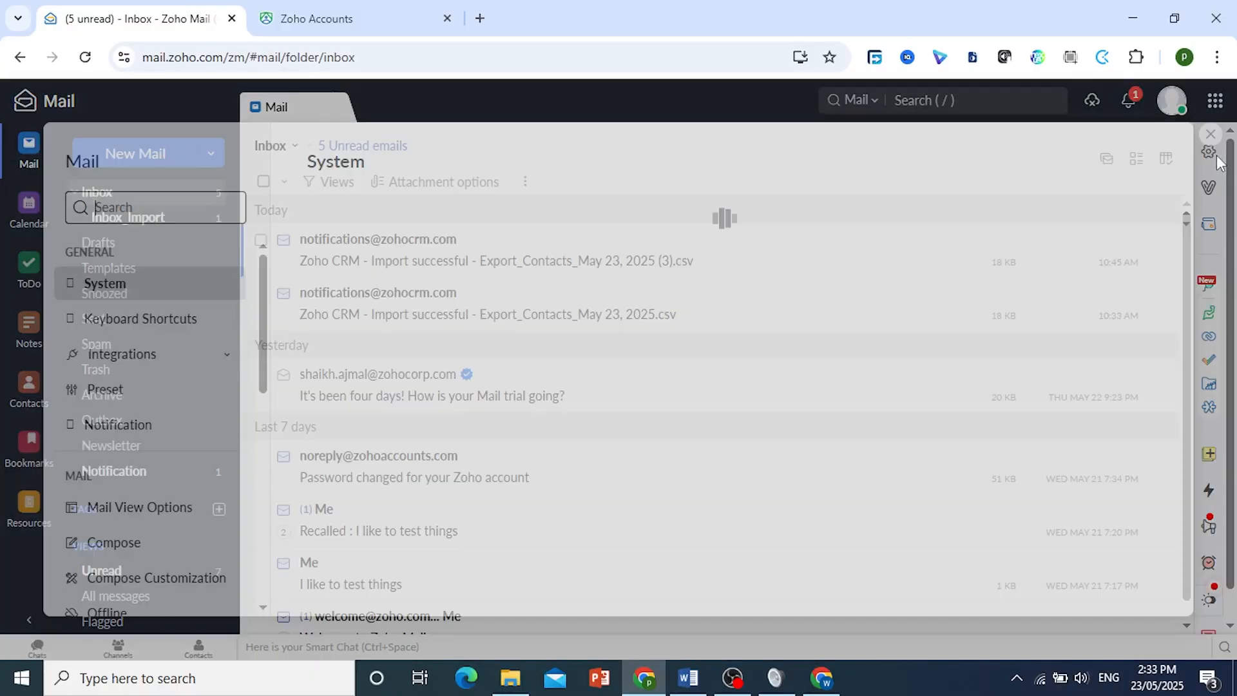
scroll(142, 330, "down", 4)
scroll(141, 329, "down", 5)
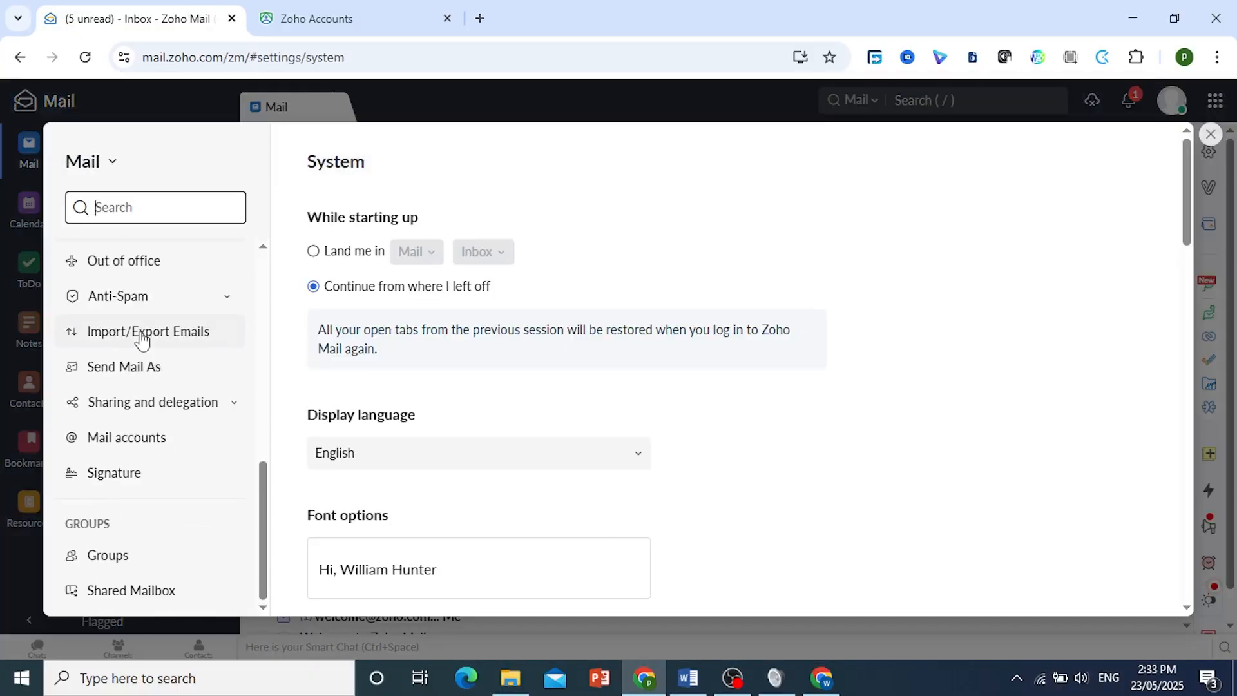
left_click(136, 443)
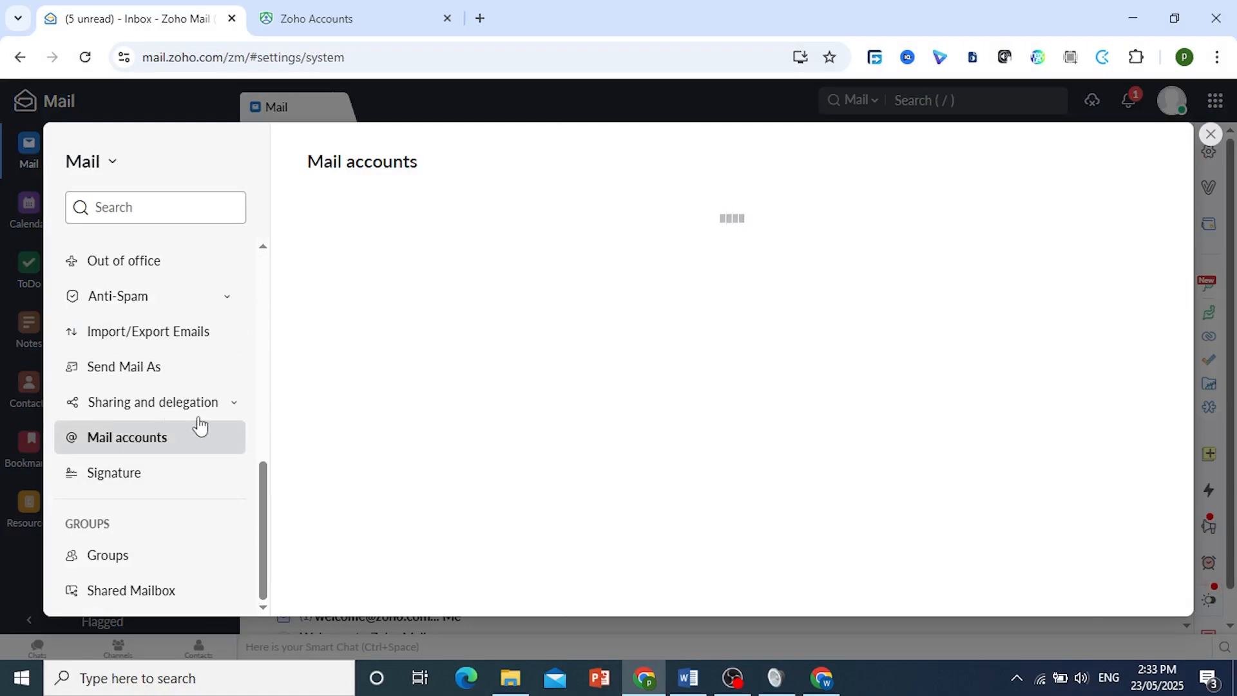
left_click(667, 217)
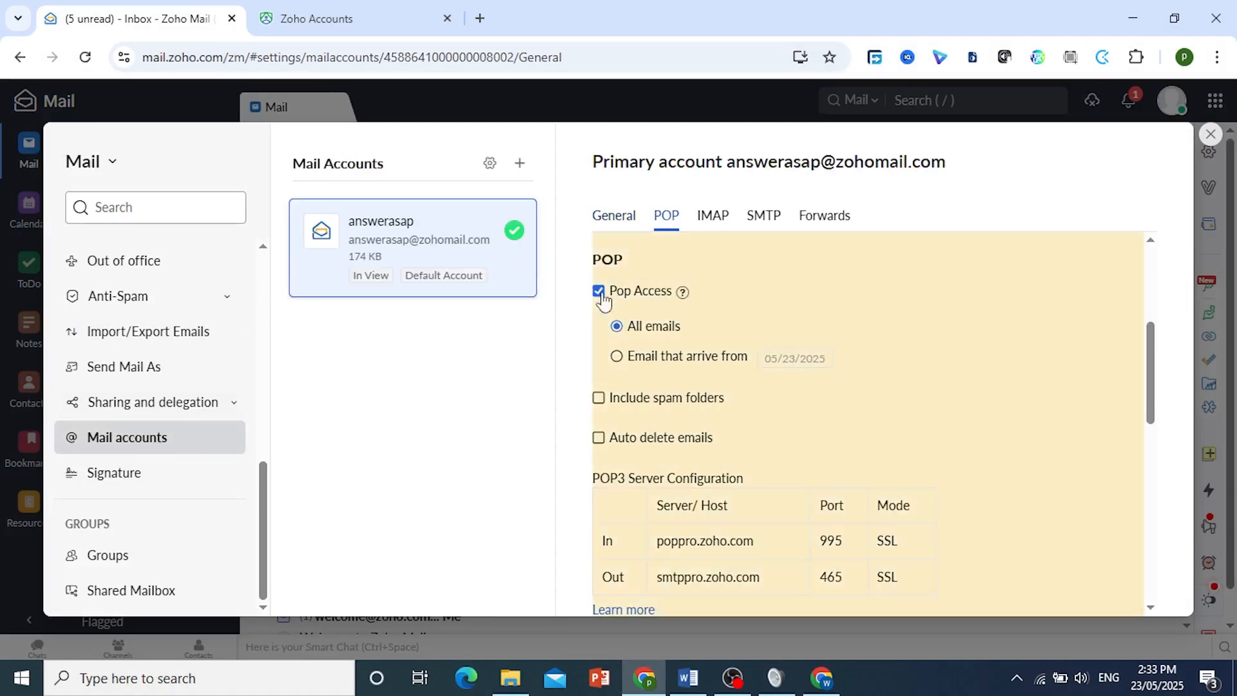
Turn Pop Access off and back on for the primary account.
scroll(612, 307, "down", 4)
scroll(606, 307, "up", 5)
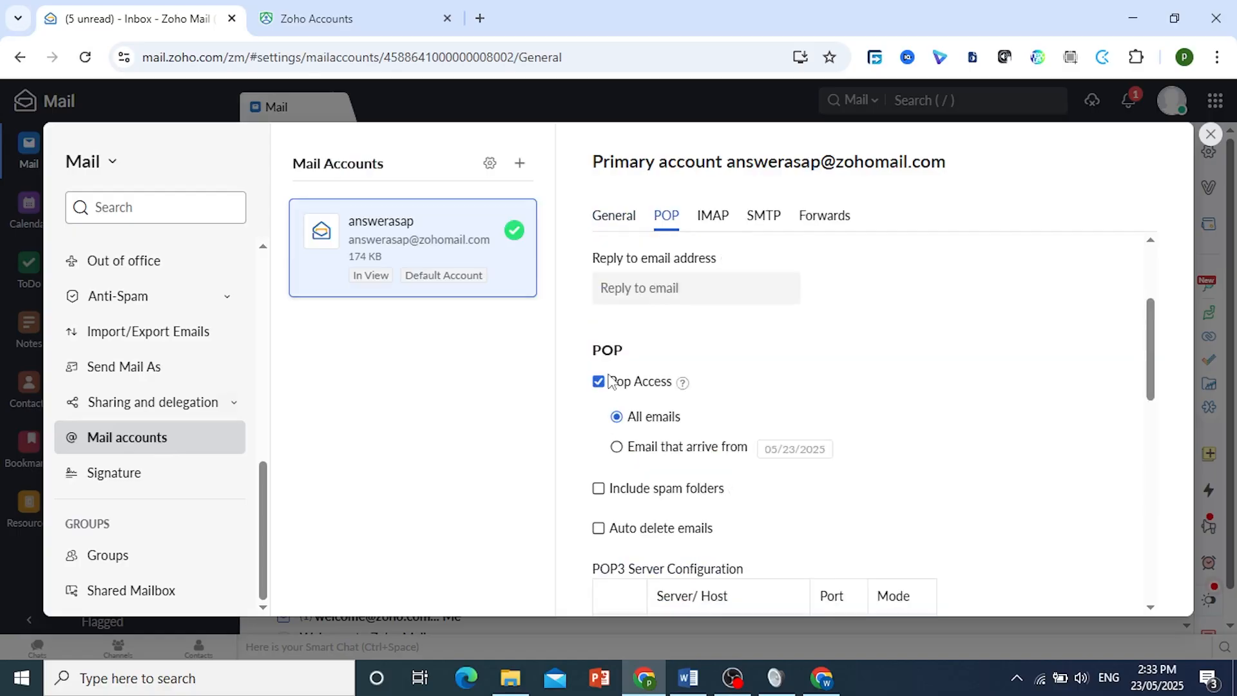
left_click(599, 383)
scroll(619, 360, "down", 3)
scroll(625, 316, "up", 3)
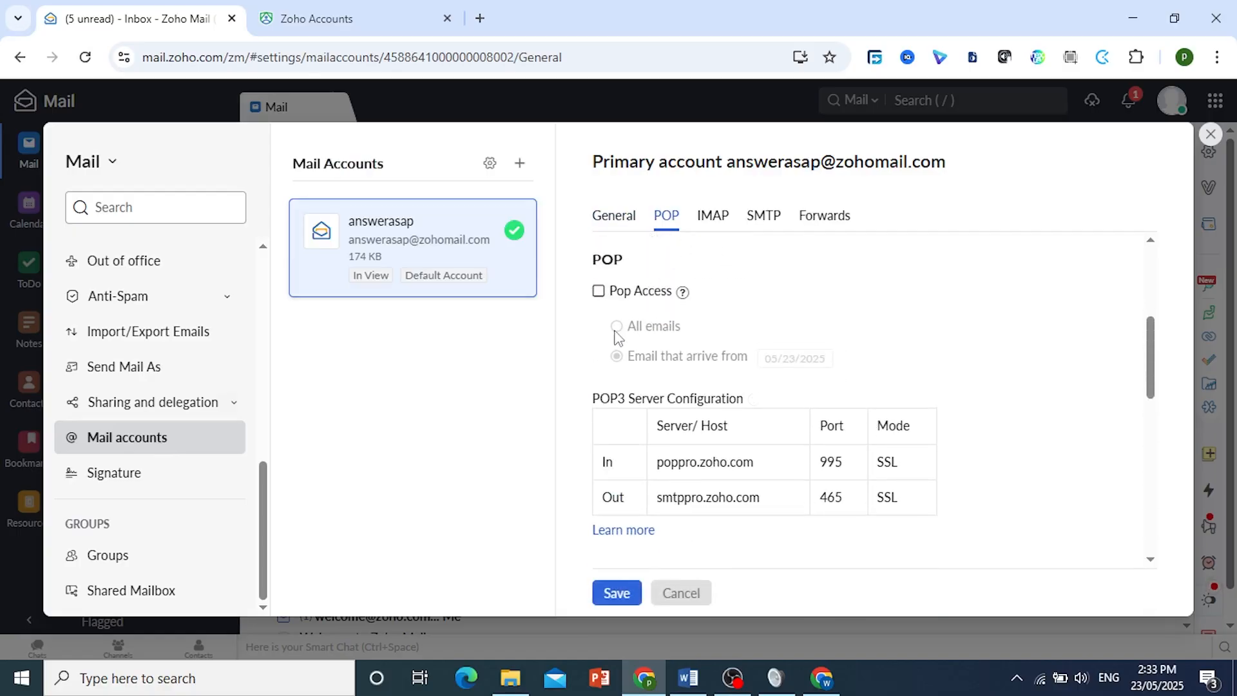
left_click(598, 291)
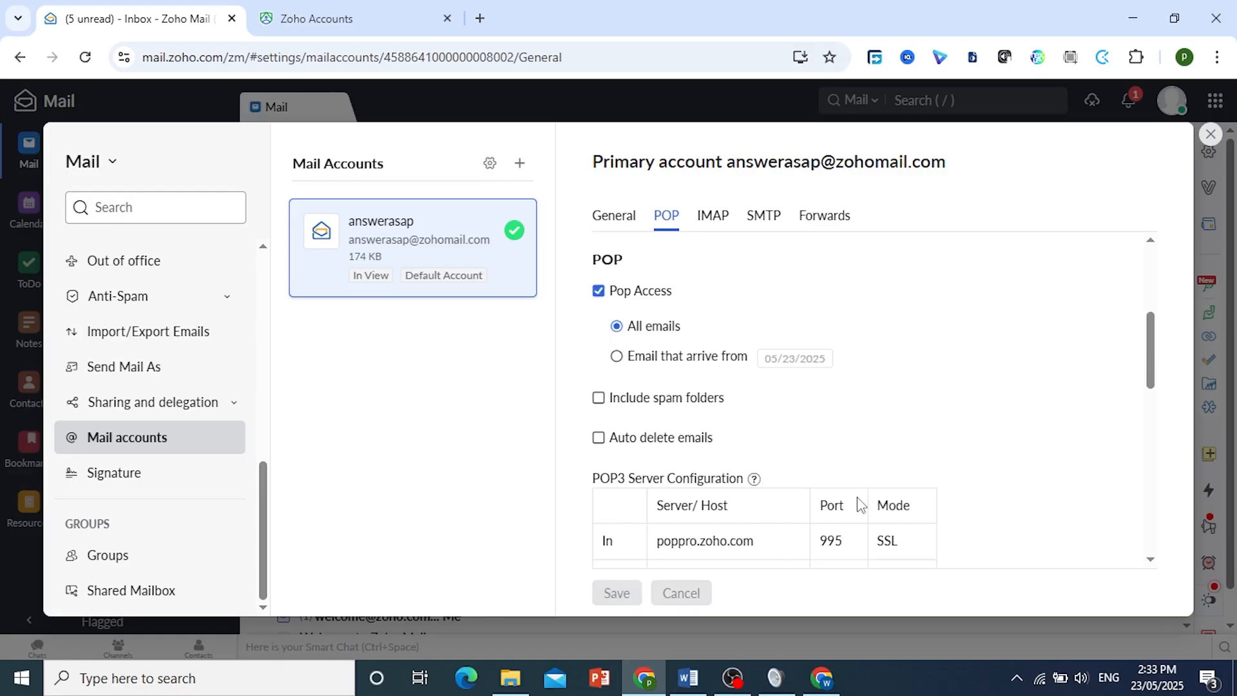
scroll(892, 513, "down", 2)
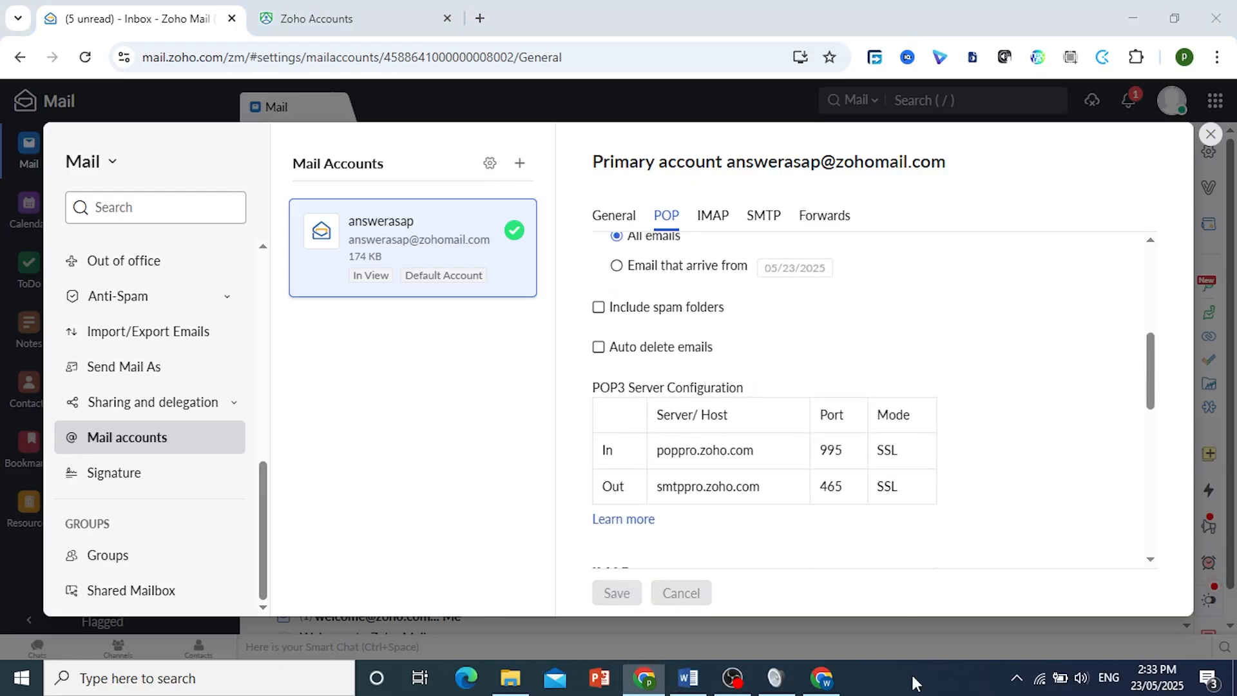
Switch to Gmail and open its Accounts and Import settings.
left_click(840, 684)
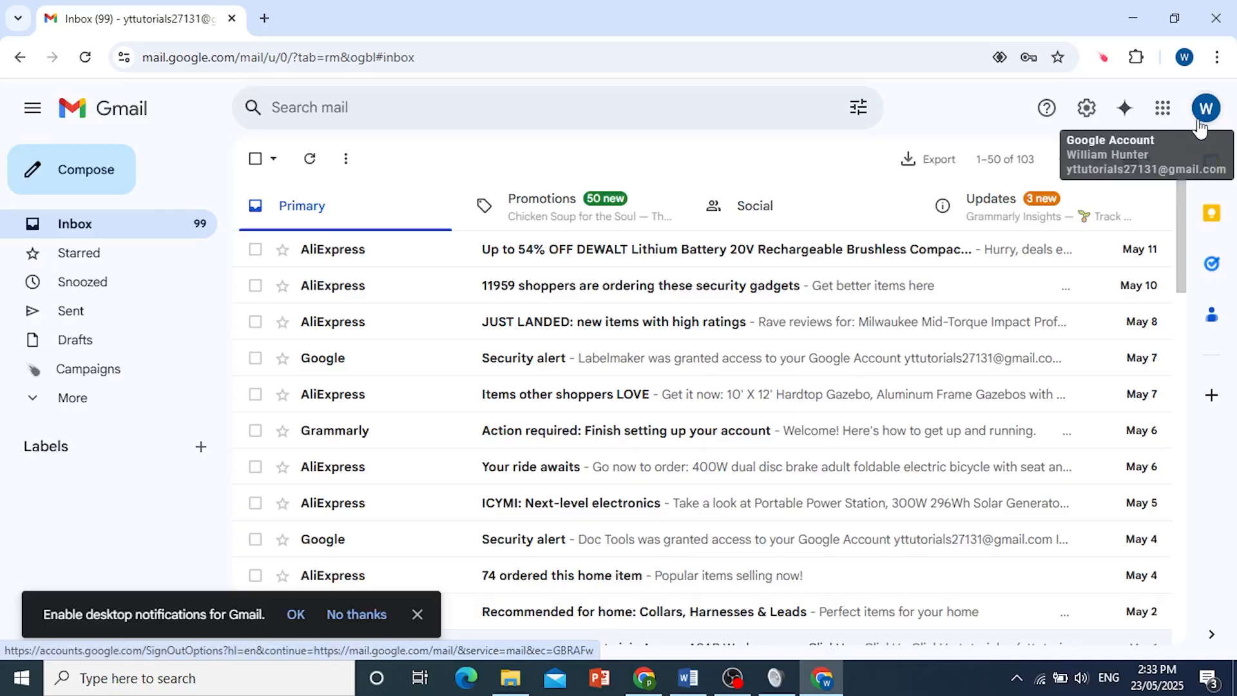
left_click(1085, 111)
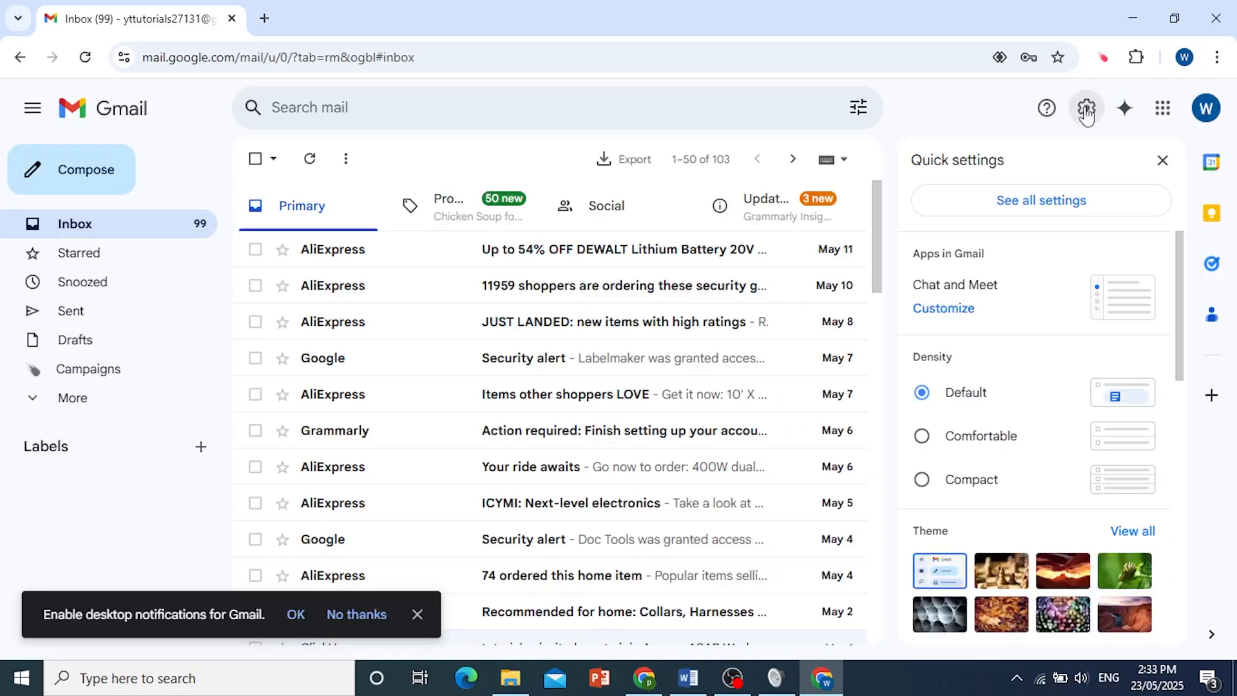
left_click(1008, 205)
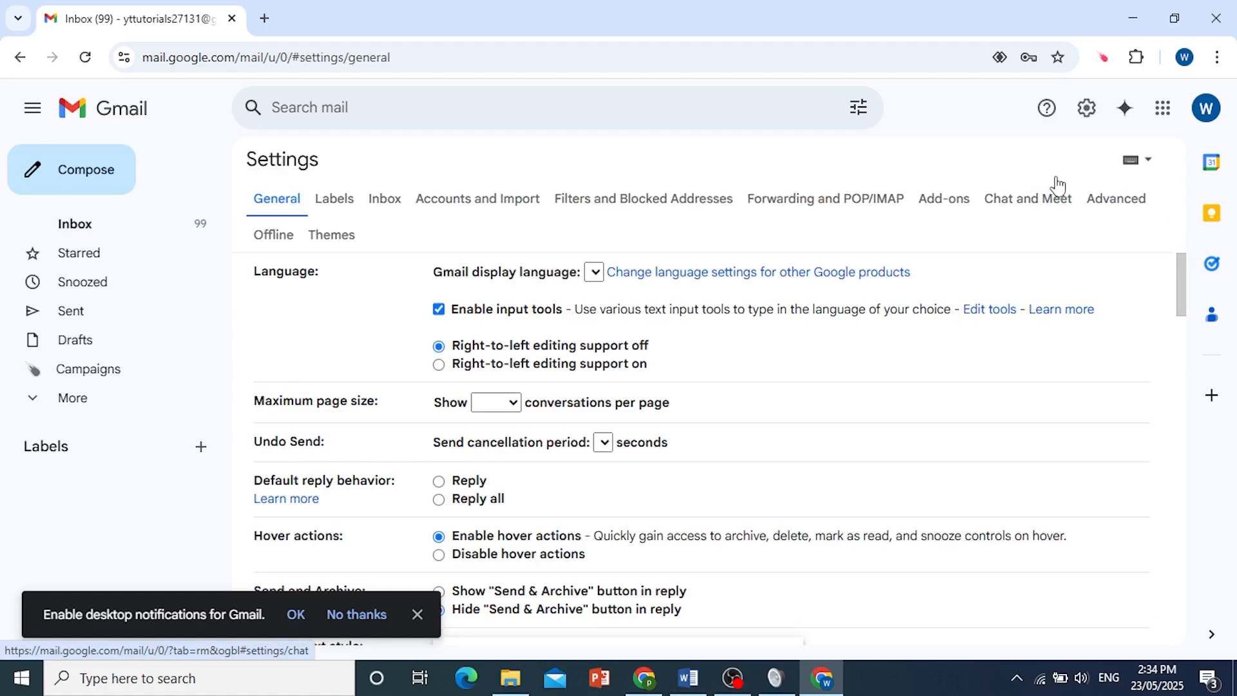
left_click(517, 202)
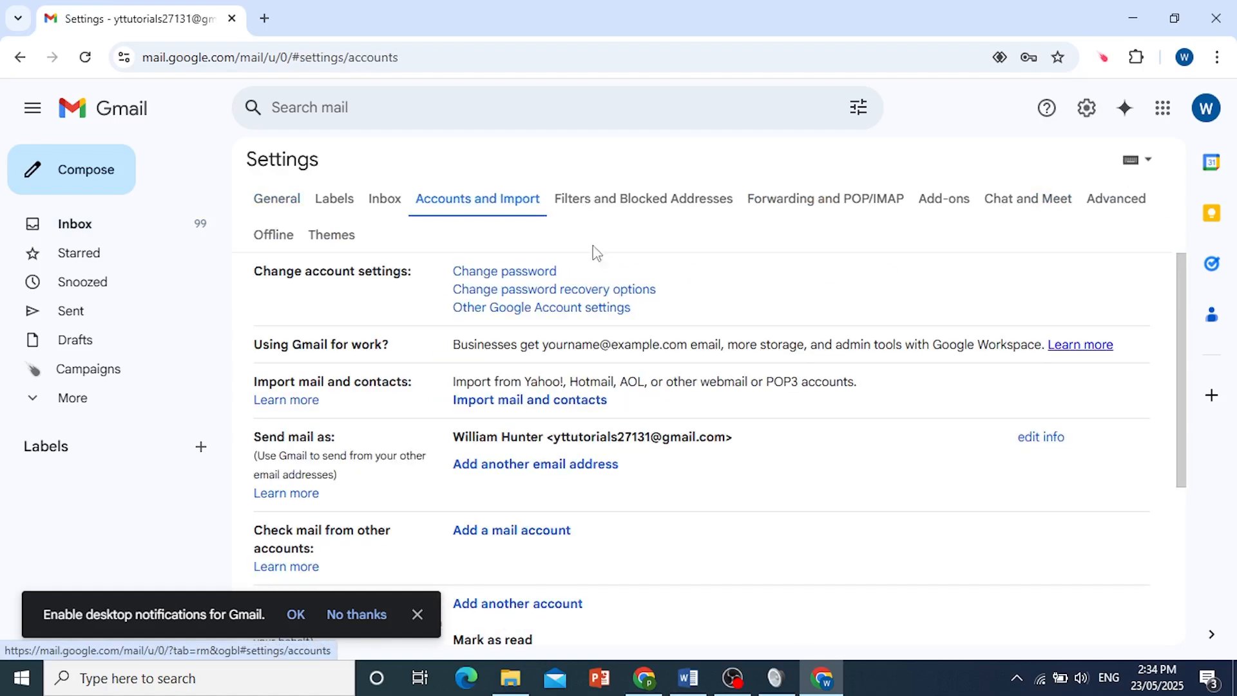
left_click(961, 688)
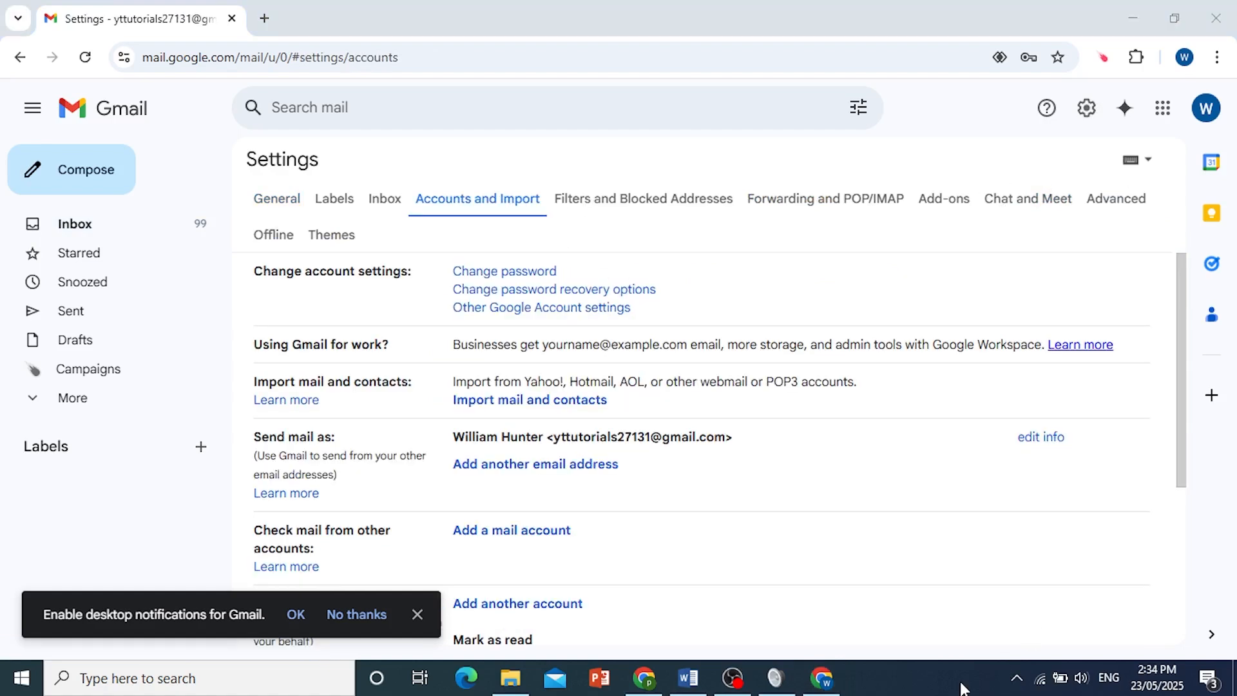
Start adding a mail account for checking mail from other accounts, dismissing the translation prompt and moving the window inward.
scroll(575, 402, "down", 3)
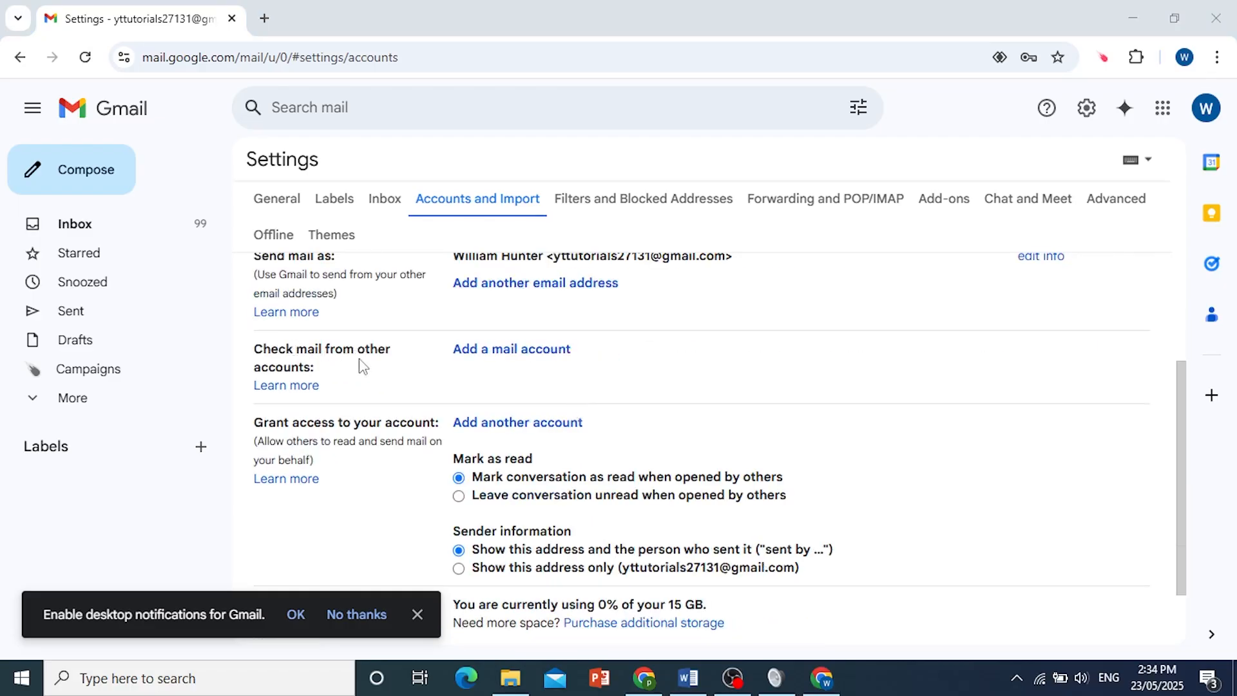
left_click(506, 351)
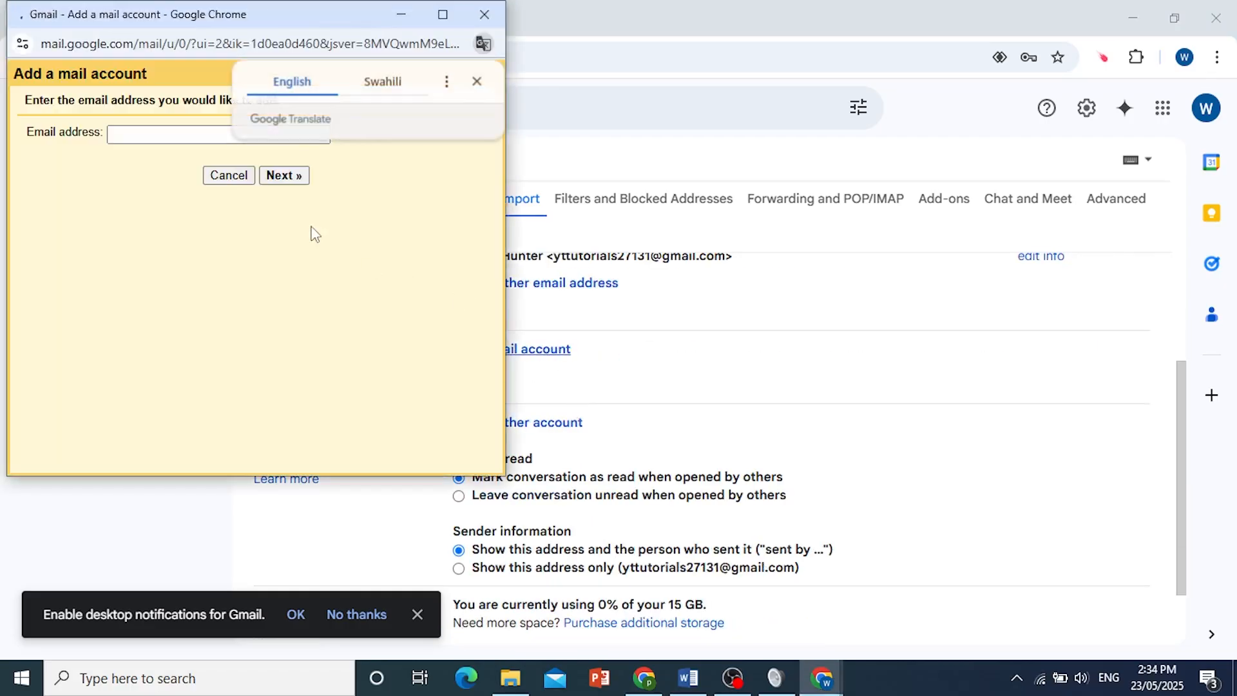
left_click(478, 80)
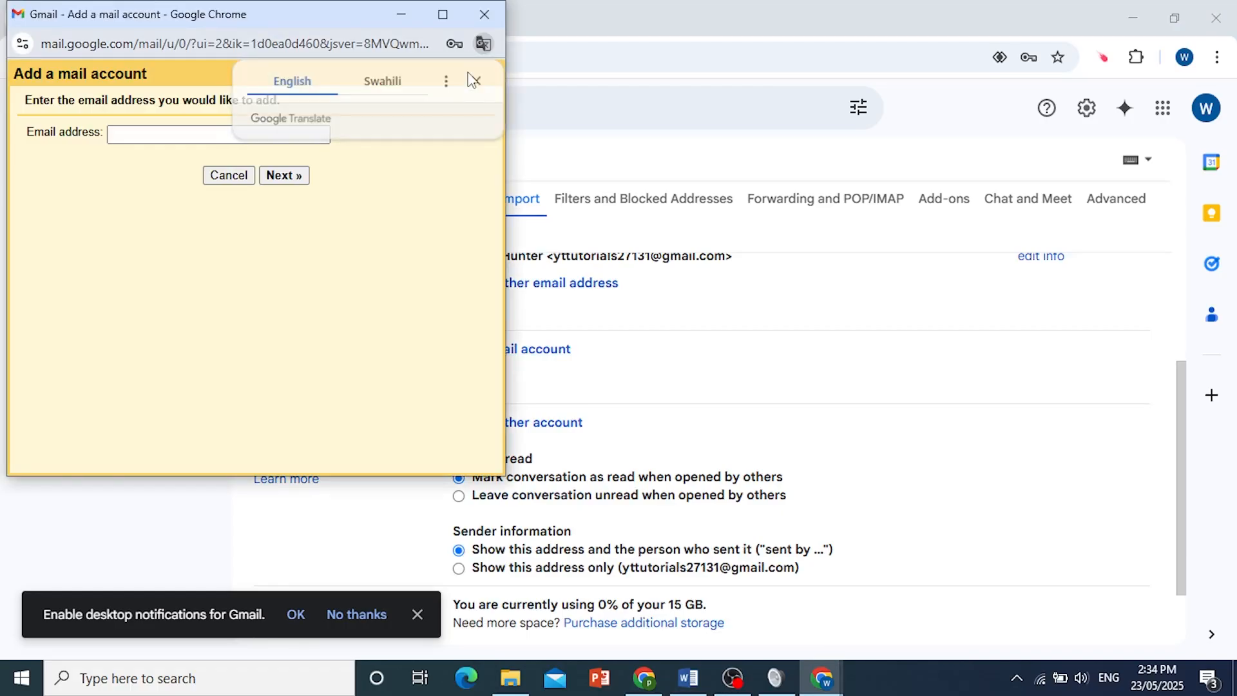
left_click_drag(287, 32, 405, 59)
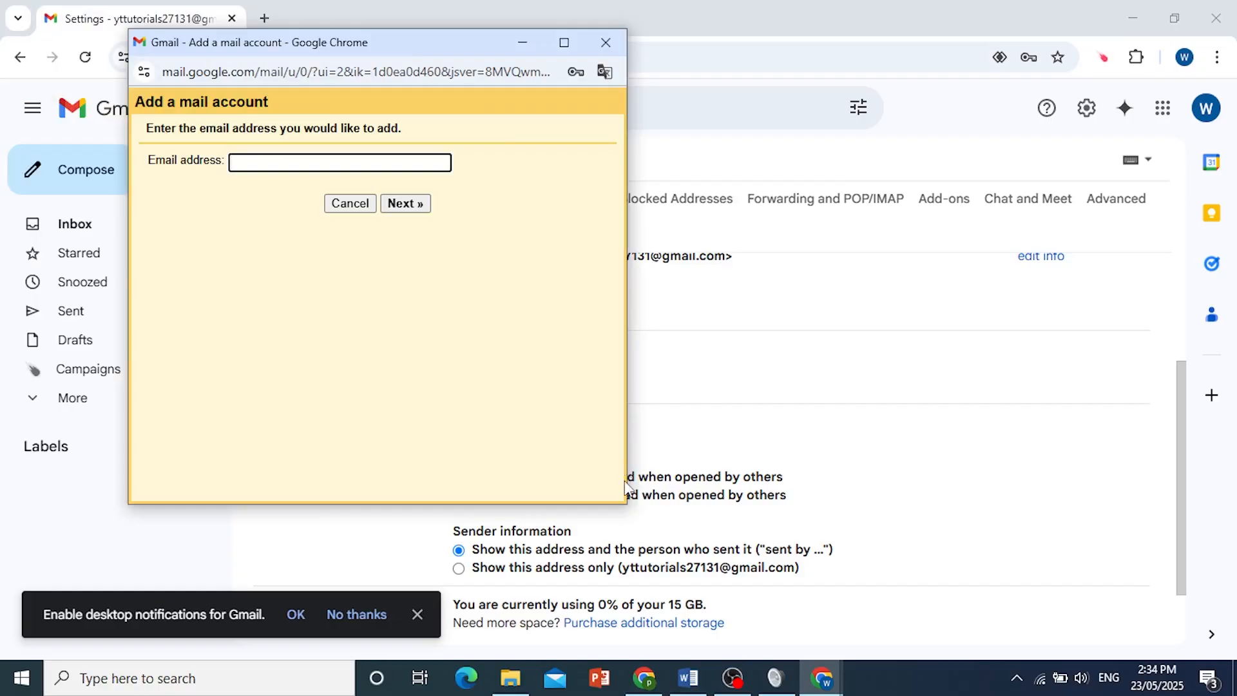
Copy the Zoho account's email address from Zoho Mail and submit it in Gmail as the account to add.
left_click(645, 677)
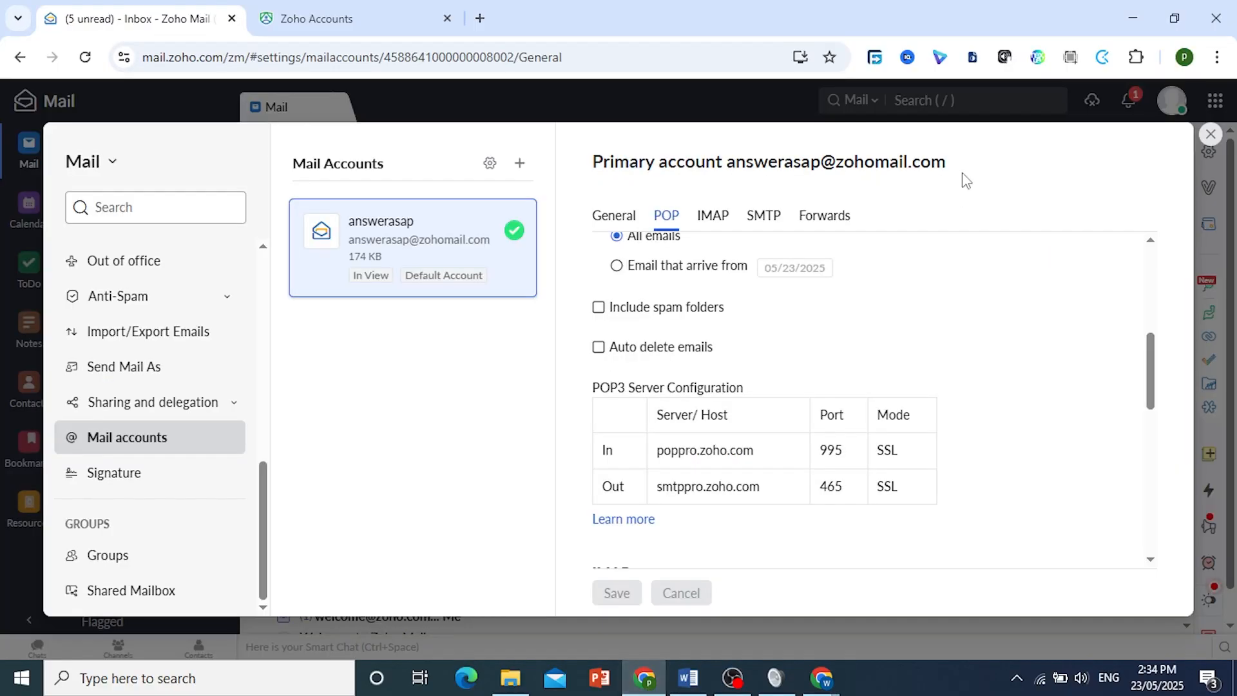
left_click_drag(349, 241, 489, 248)
key("ctrl+c")
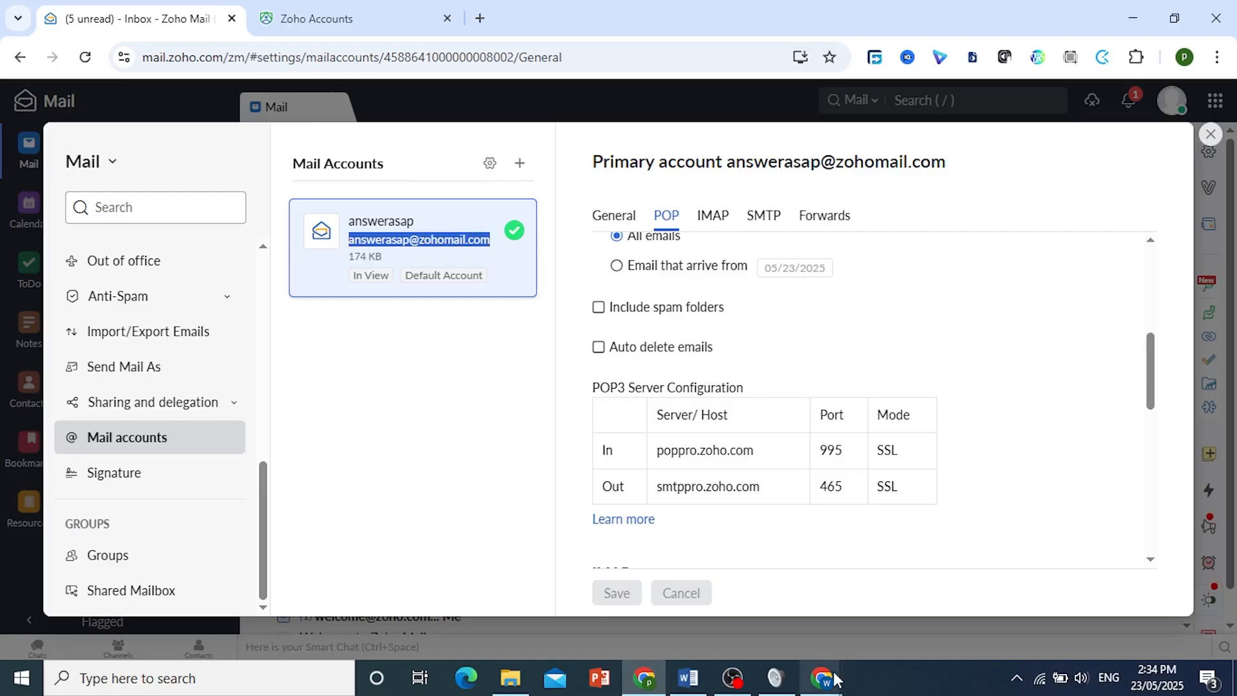
mouse_move(831, 678)
left_click(886, 613)
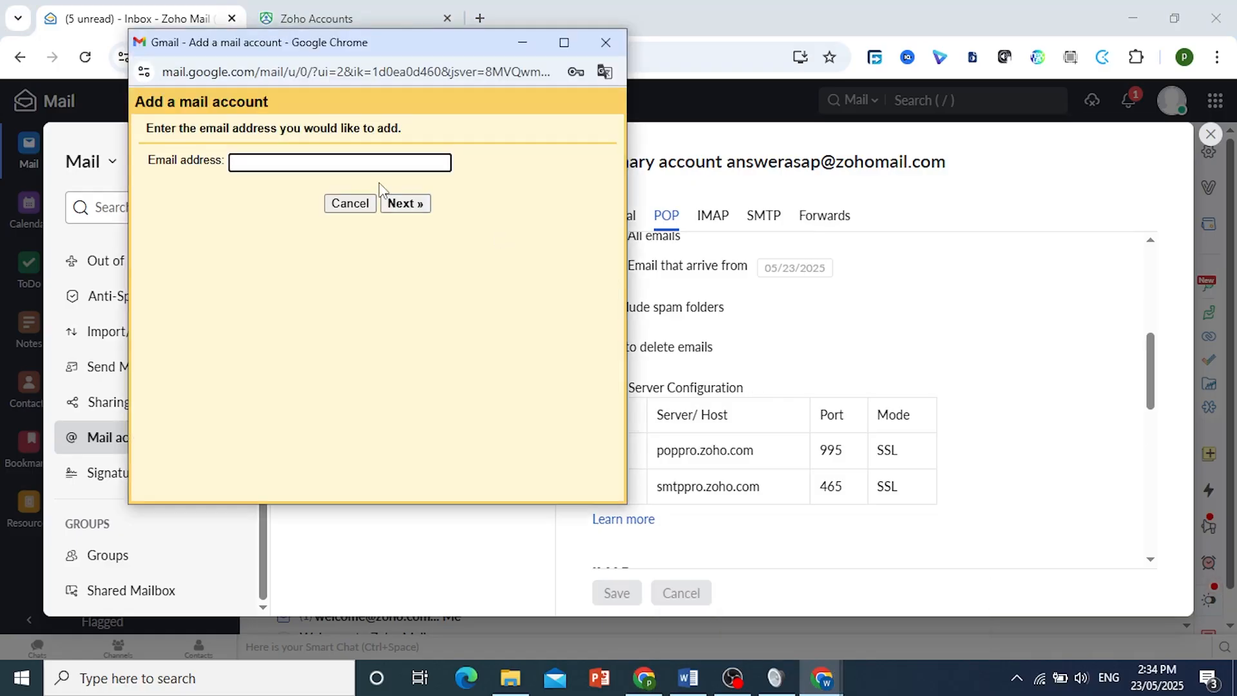
key("ctrl+v")
left_click(406, 203)
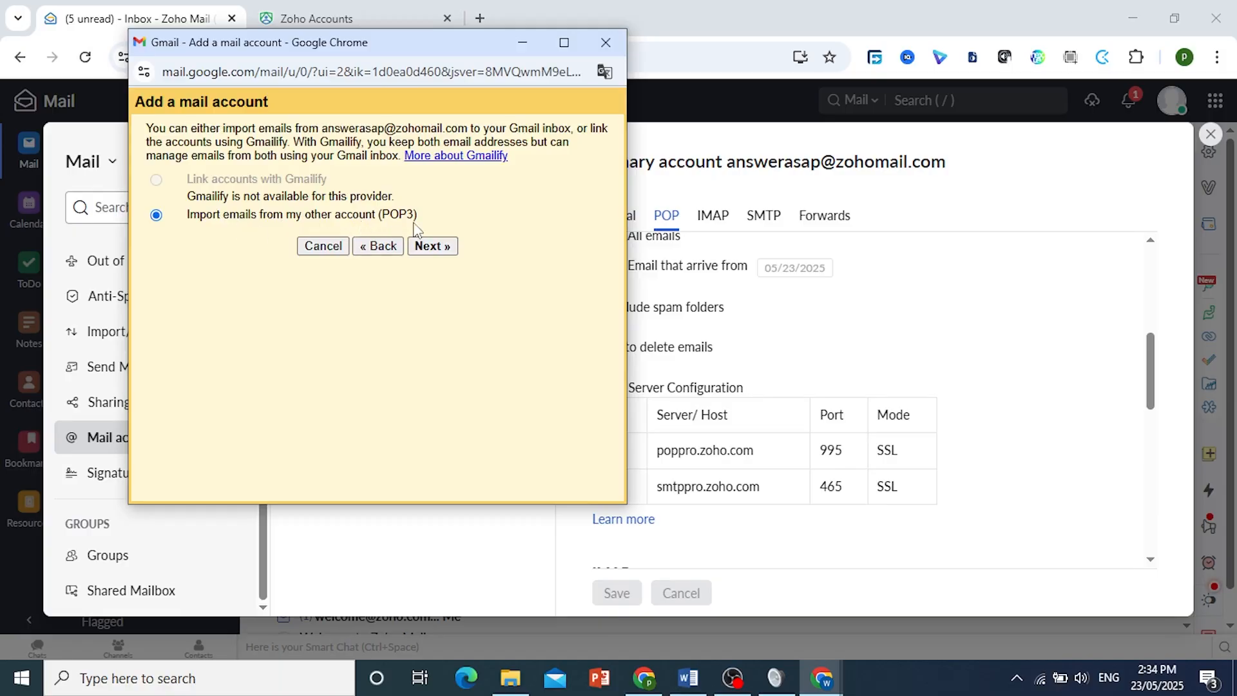
Continue with importing emails over POP3 and set the username to the full Zoho email address.
left_click(428, 246)
left_click(372, 179)
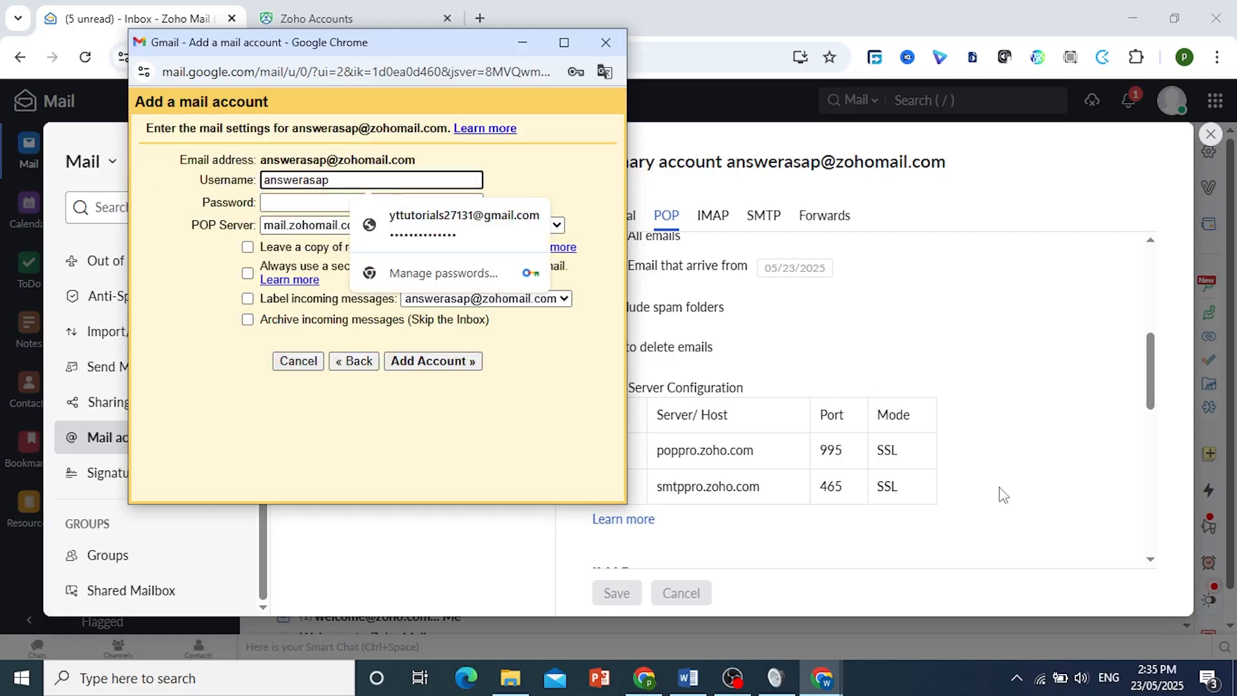
left_click(192, 363)
left_click(954, 687)
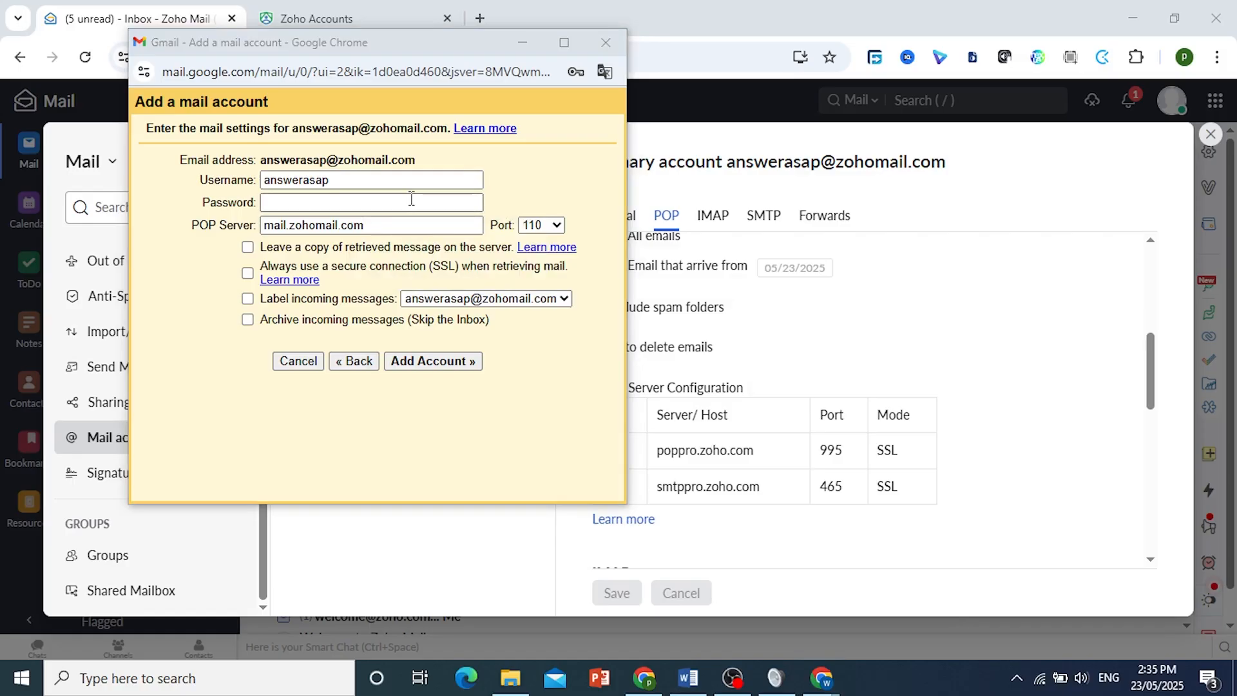
left_click(352, 183)
double_click(350, 180)
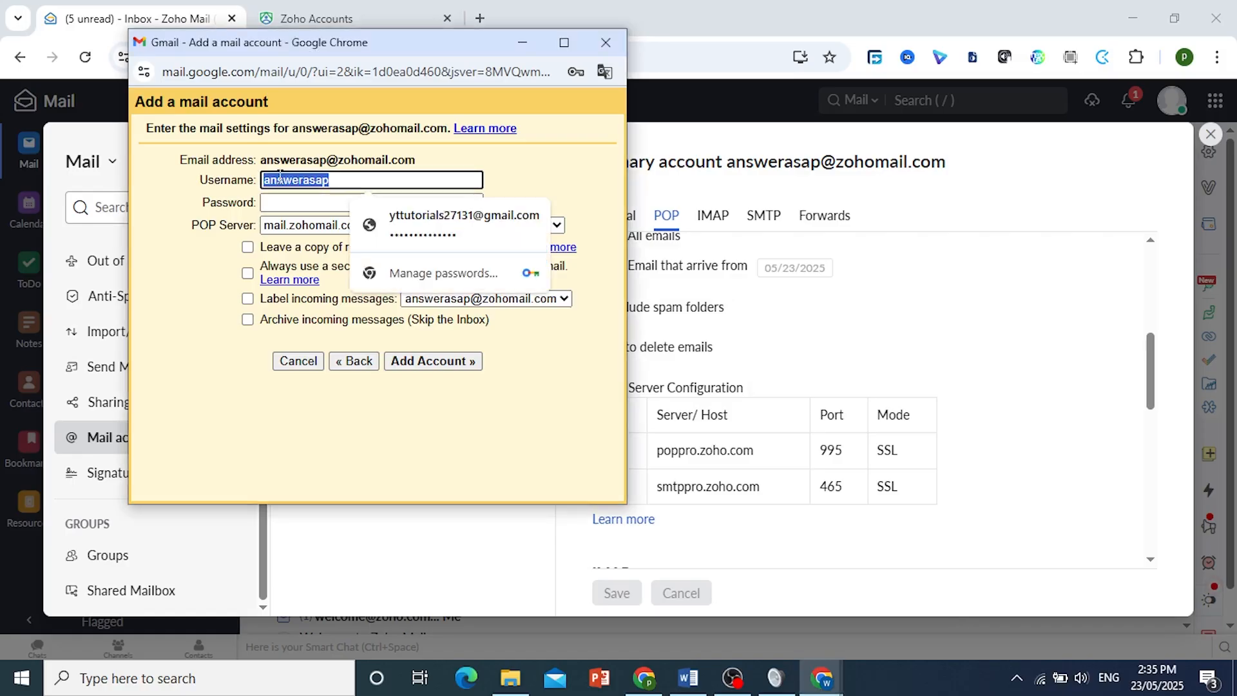
key("ctrl+v")
Copy the application-specific password from Zoho Accounts and enter it as the password in Gmail's mail settings form.
left_click(379, 202)
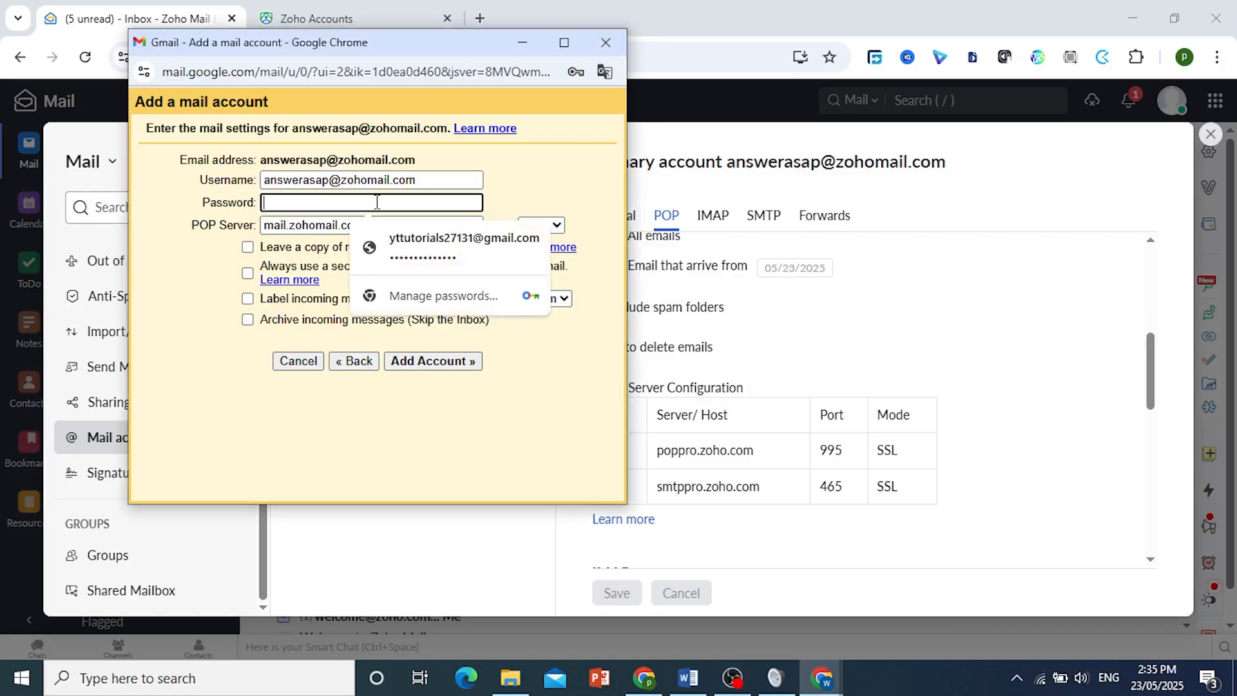
left_click(406, 14)
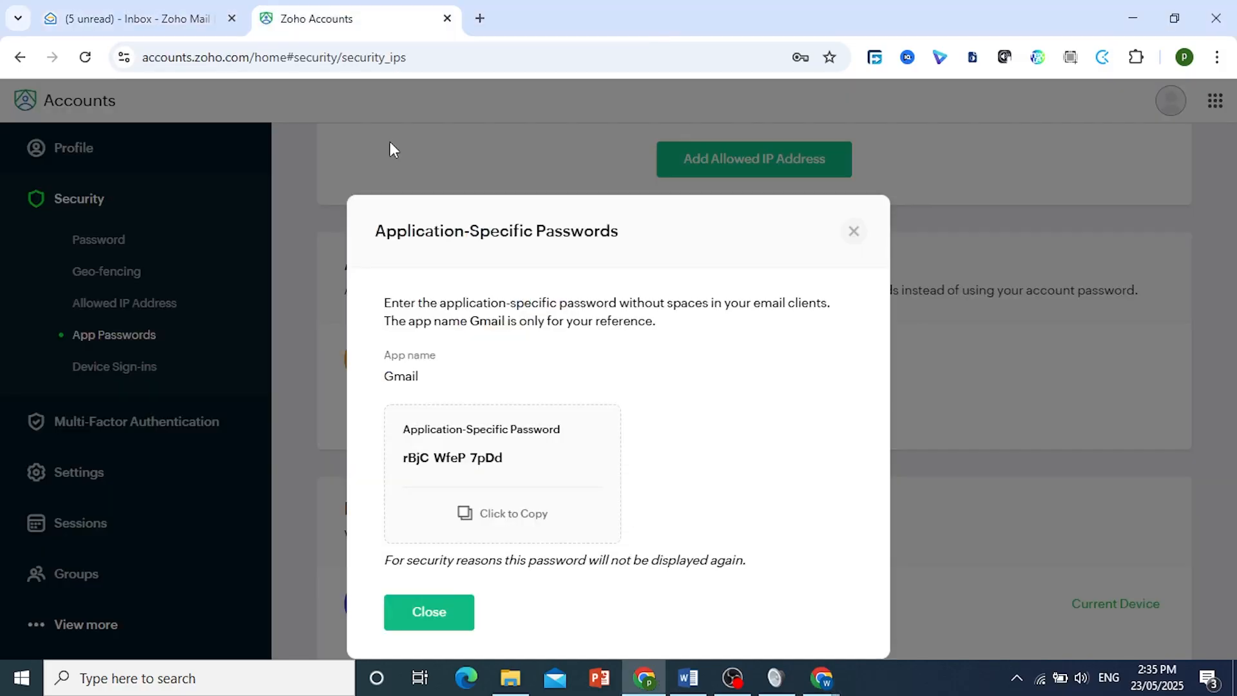
left_click(514, 516)
key("alt+Tab")
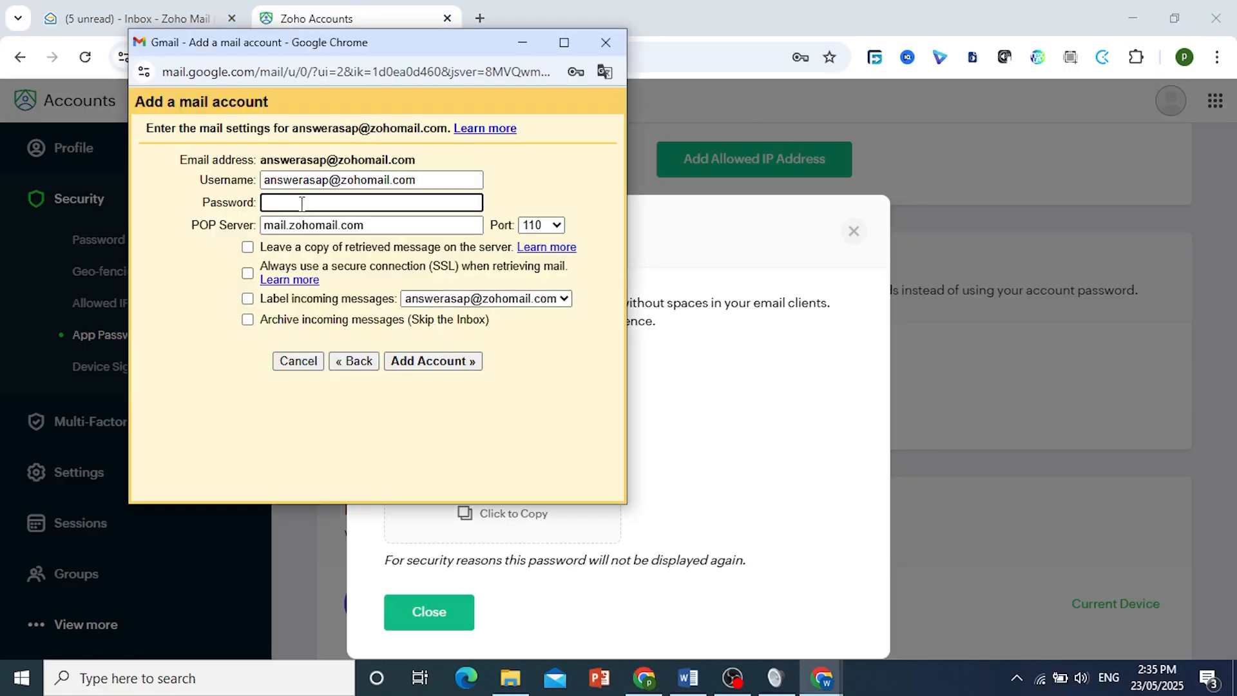
key("ctrl+v")
left_click(896, 675)
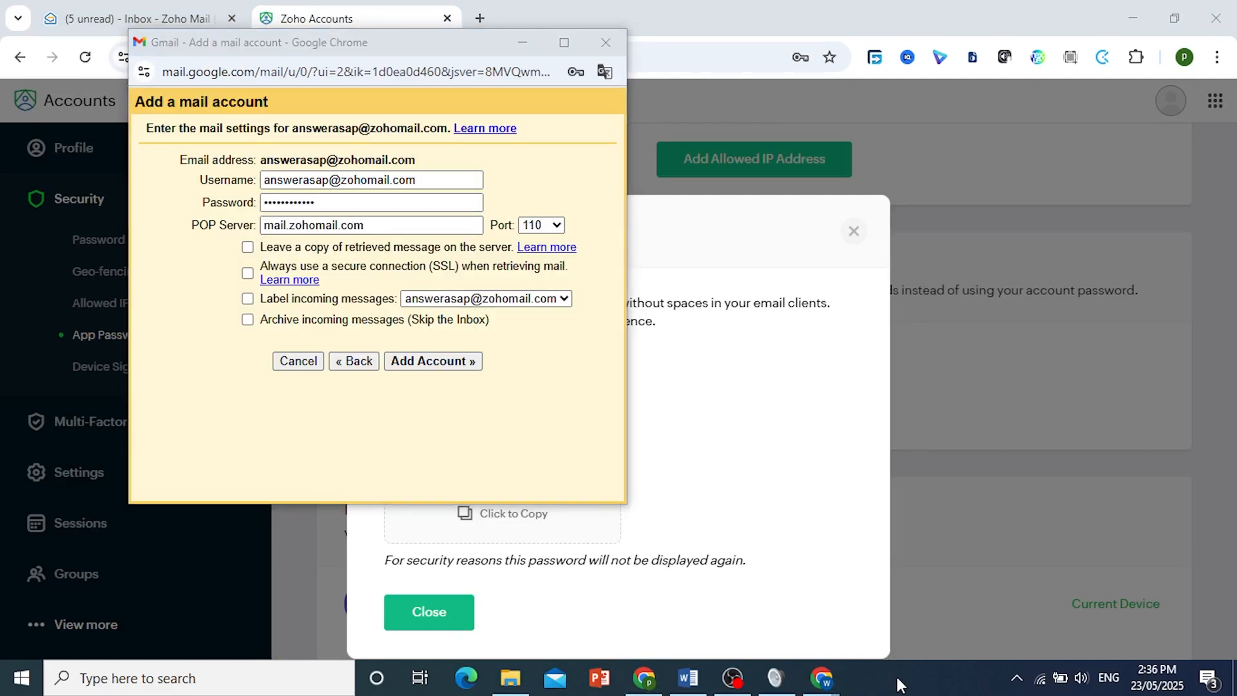
Copy the incoming server poppro.zoho.com from Zoho Mail's POP3 configuration and enter it as the POP server in Gmail's mail settings form.
left_click(138, 18)
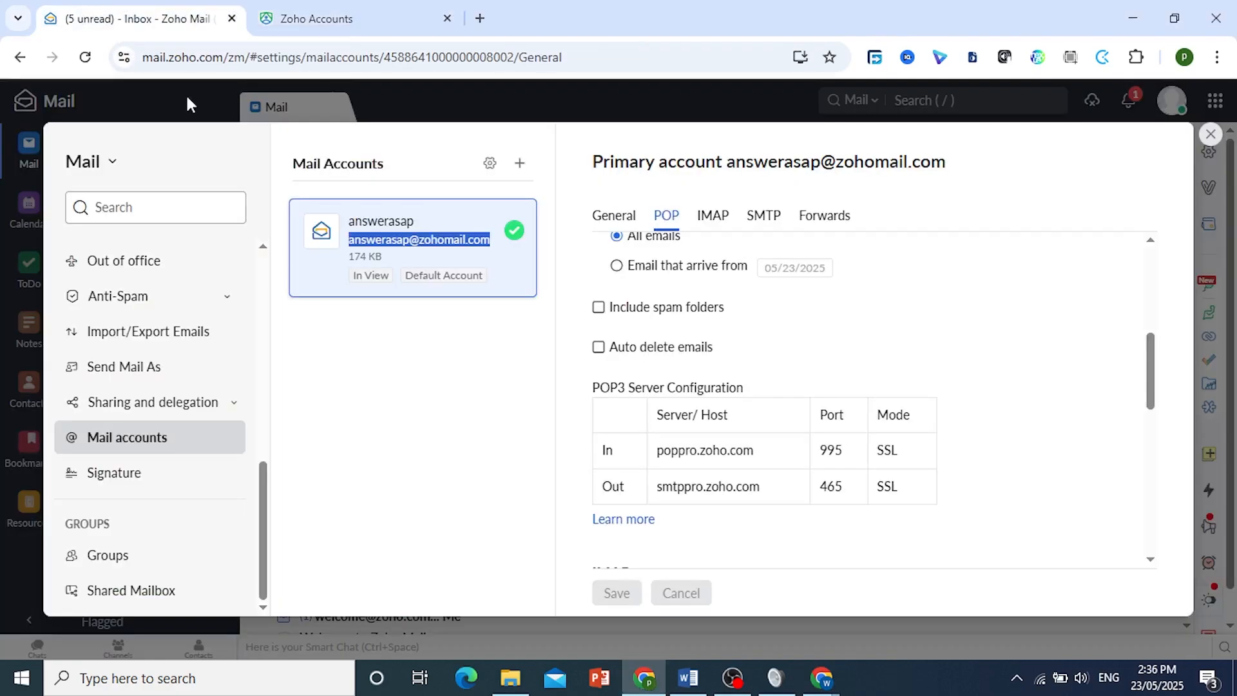
left_click(767, 460)
left_click_drag(768, 459, 656, 451)
key("ctrl+c")
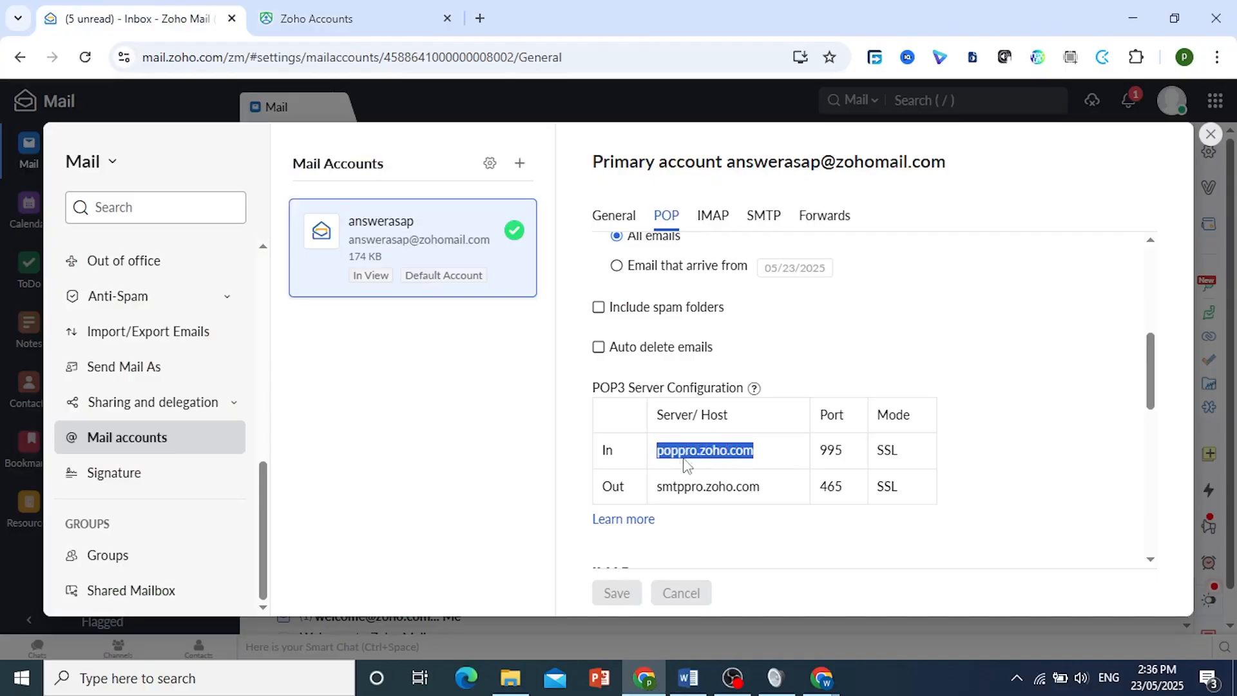
left_click(821, 678)
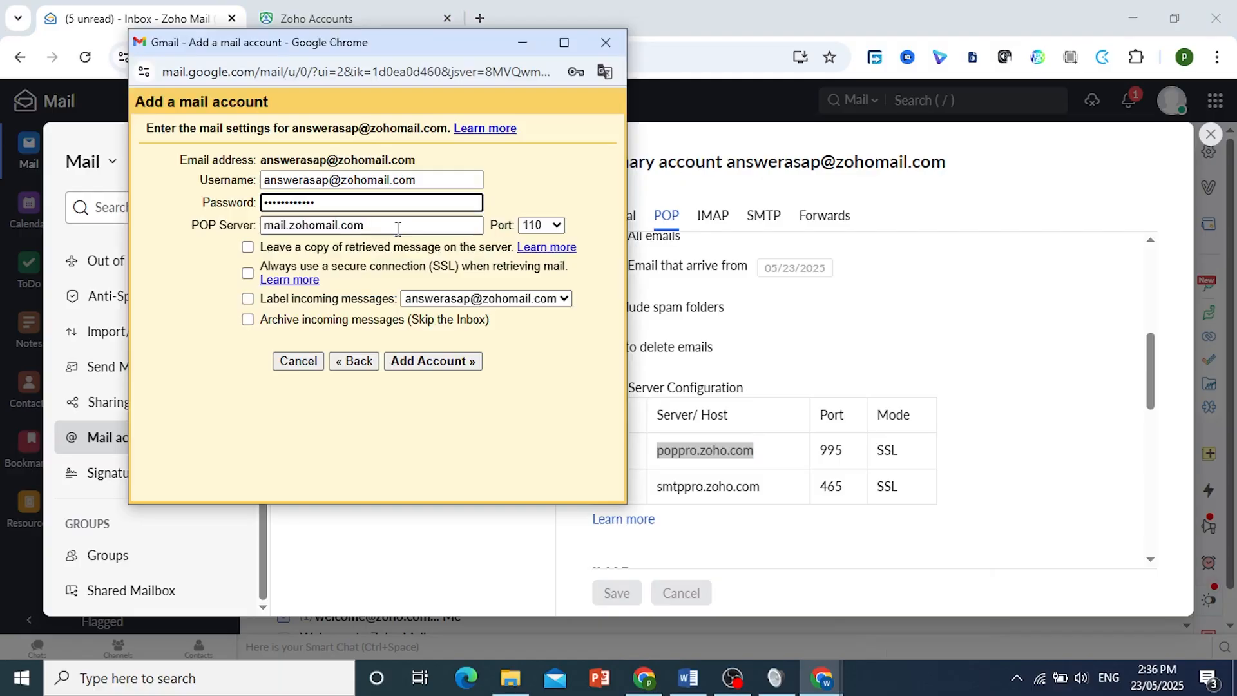
triple_click(397, 228)
key("ctrl+v")
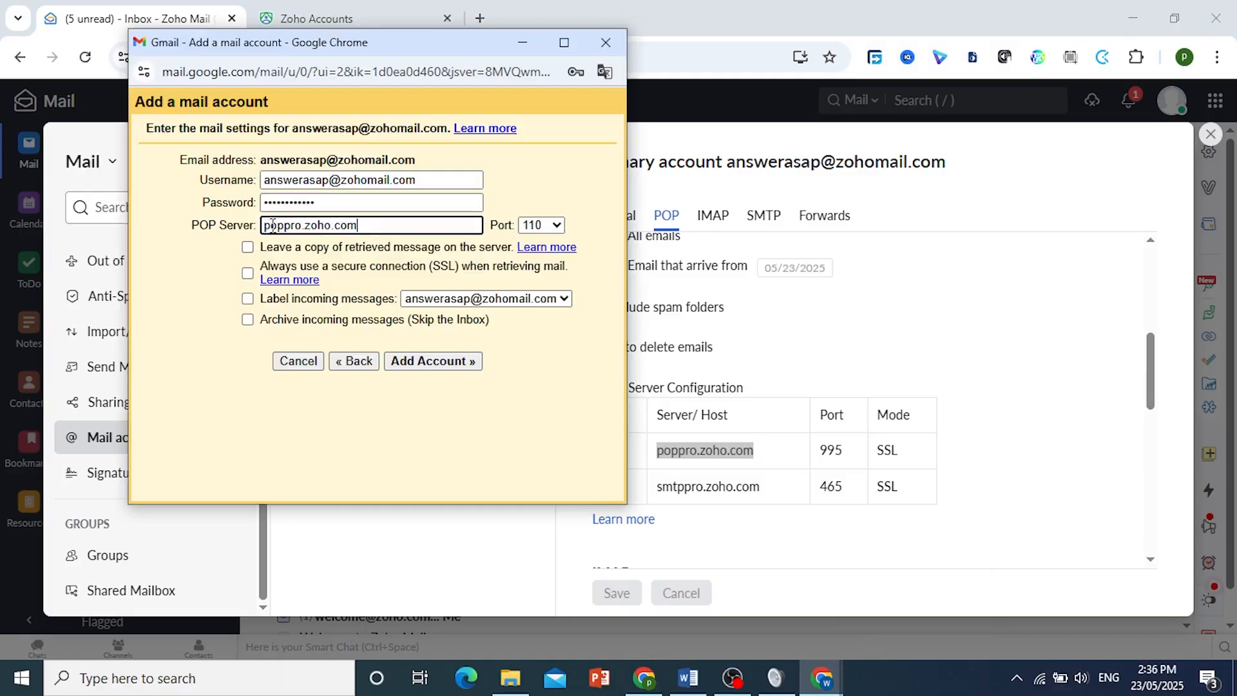
Set the port to 995, enable leaving server copies, the secure SSL connection and labelling of incoming messages, and add the account.
left_click(548, 227)
left_click(543, 315)
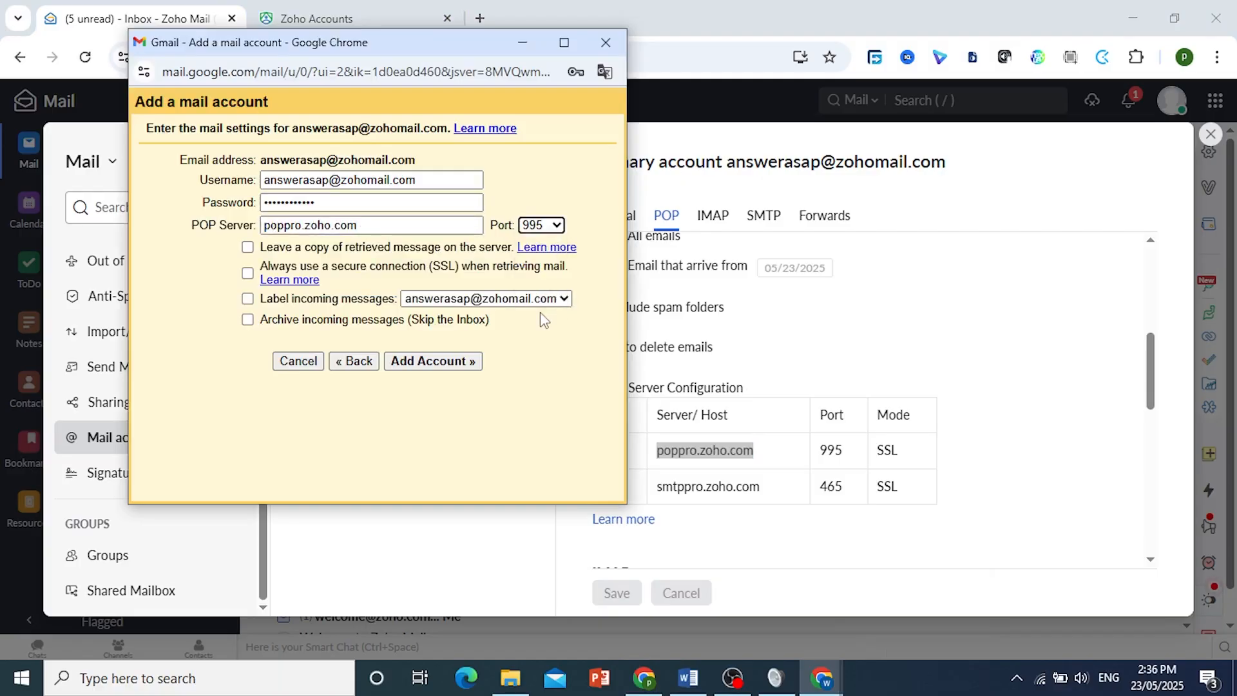
left_click(248, 248)
left_click(248, 299)
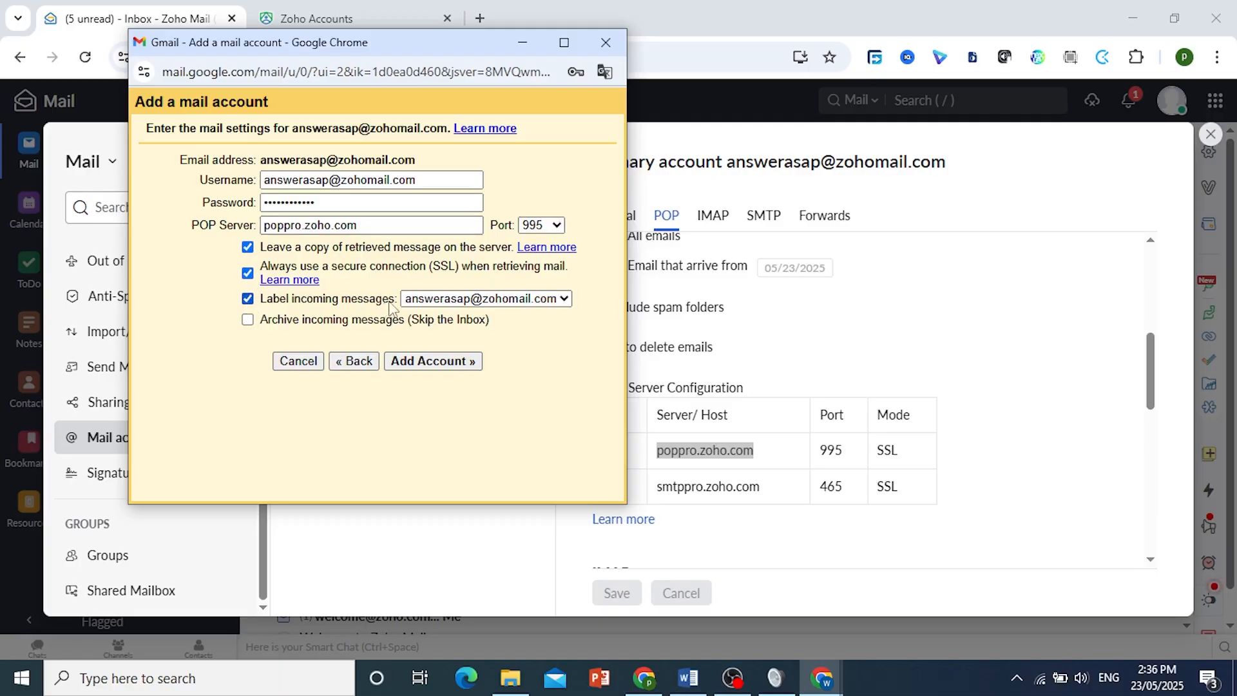
left_click(432, 362)
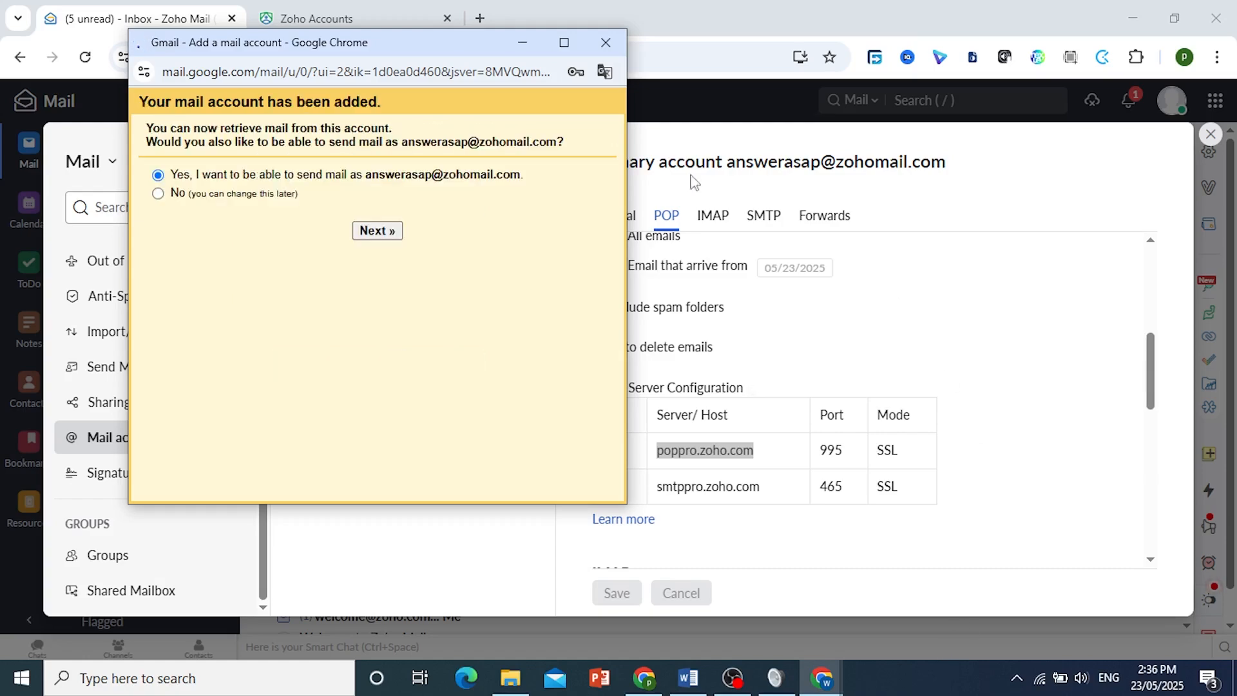
Choose to also send mail as the Zoho address and continue with the existing sender name and alias option.
left_click(597, 116)
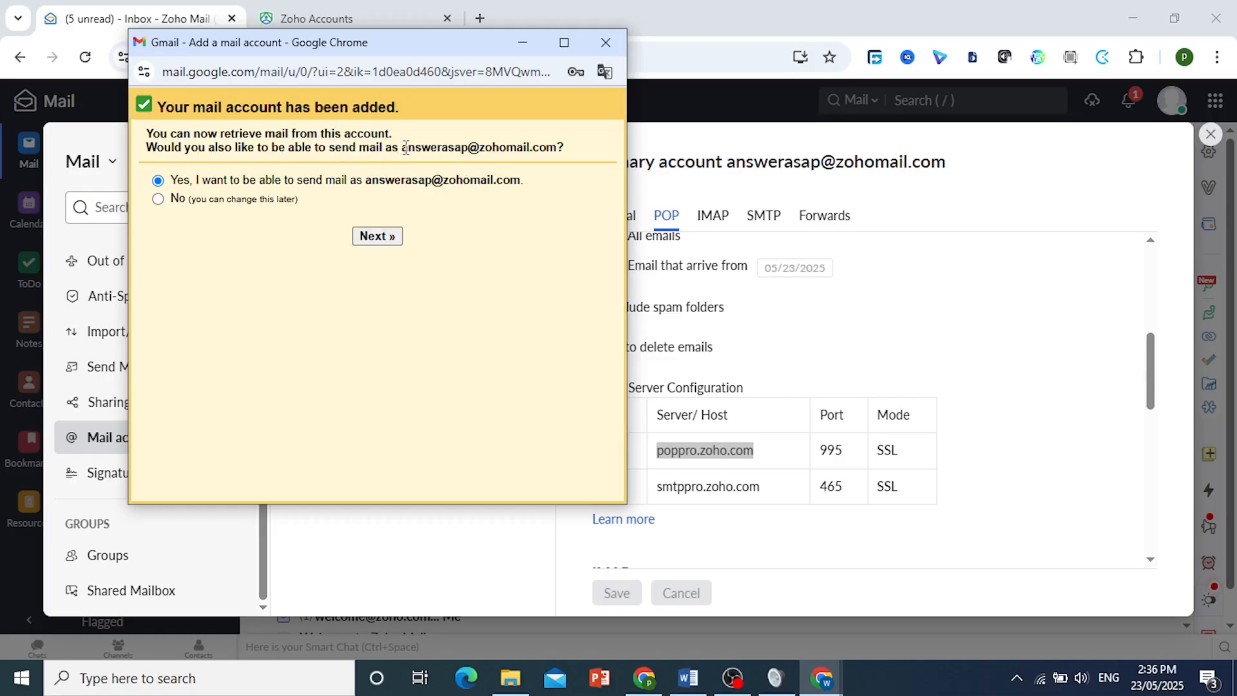
left_click_drag(404, 147, 545, 149)
left_click(511, 140)
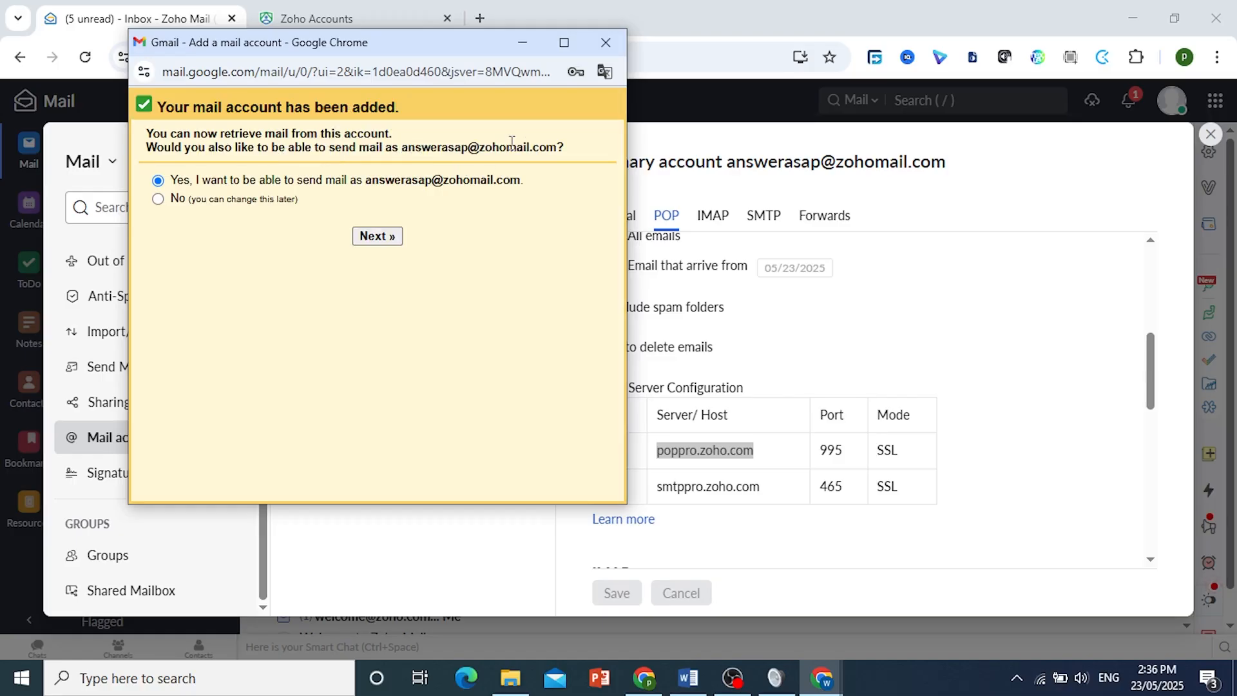
left_click(390, 236)
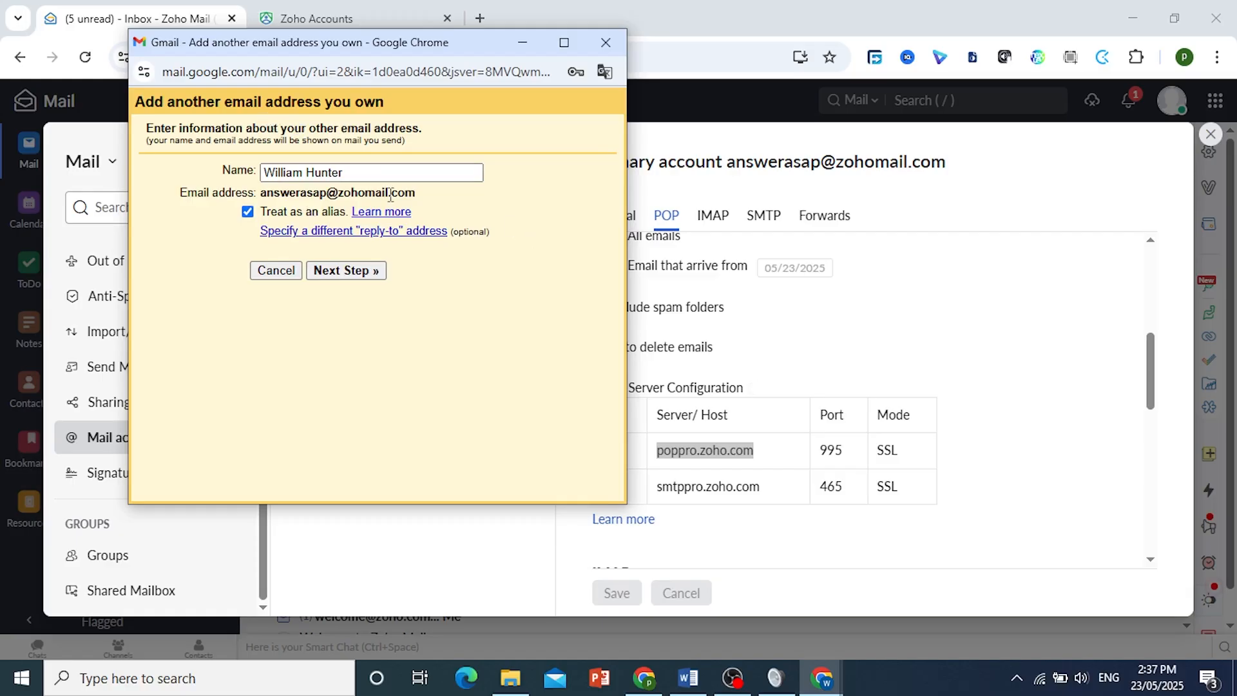
left_click(353, 277)
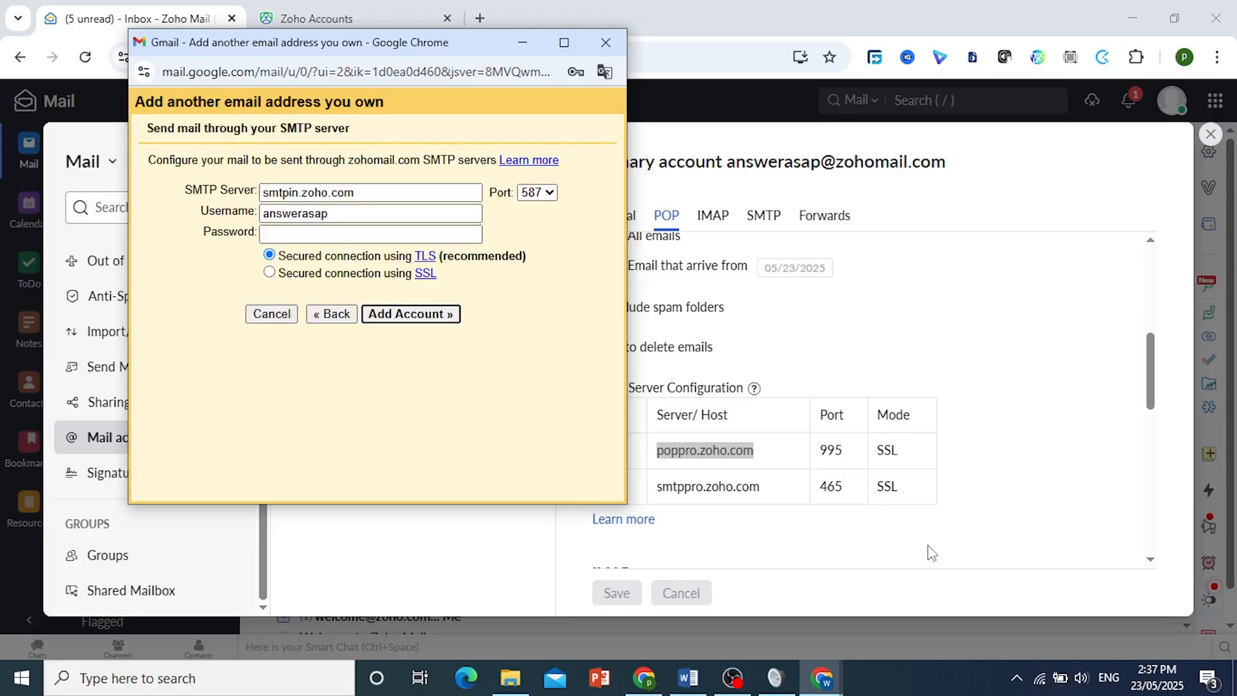
Copy the outgoing server smtppro.zoho.com from Zoho Mail's POP3 configuration into Gmail's SMTP server field and set the port to 465.
left_click_drag(473, 81, 429, 143)
left_click_drag(657, 486, 767, 500)
key("ctrl+c")
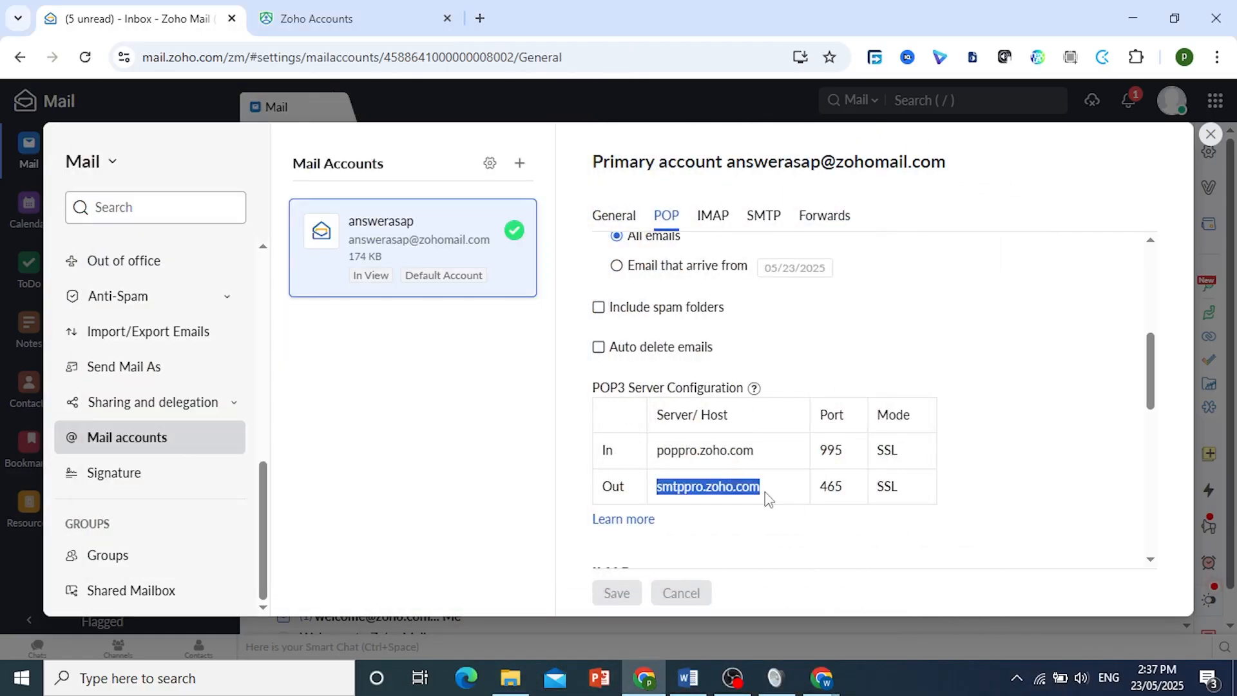
key("alt+Tab")
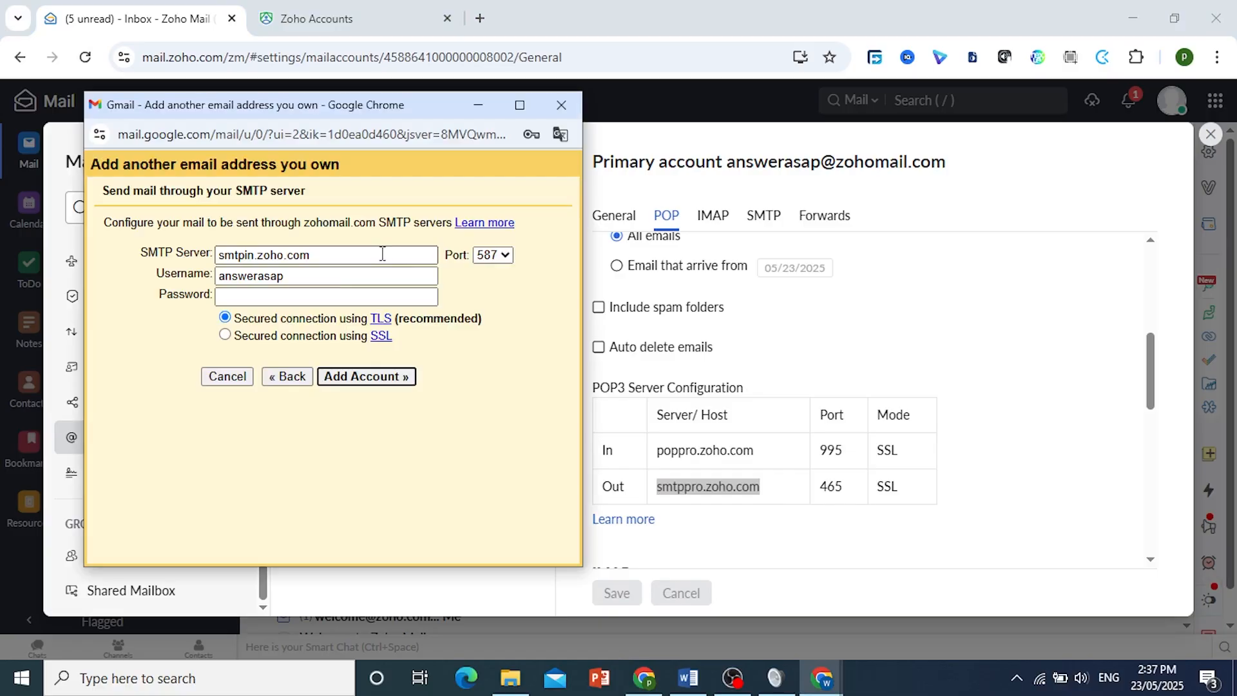
triple_click(382, 254)
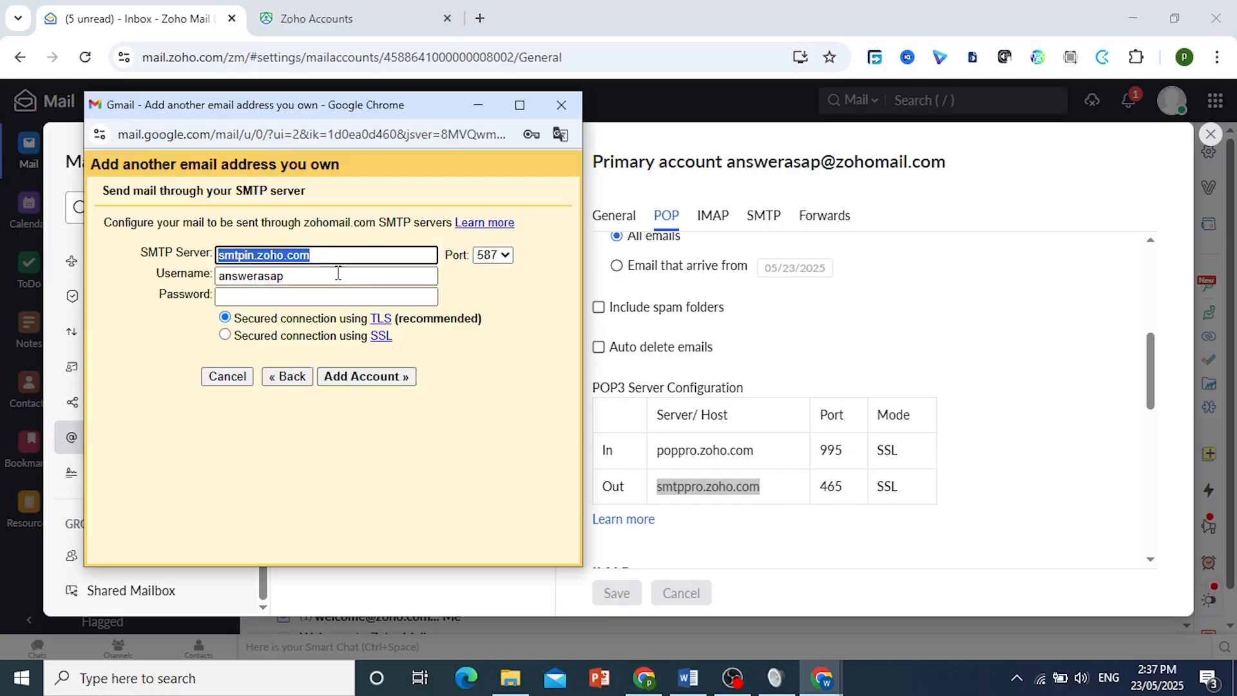
key("ctrl+v")
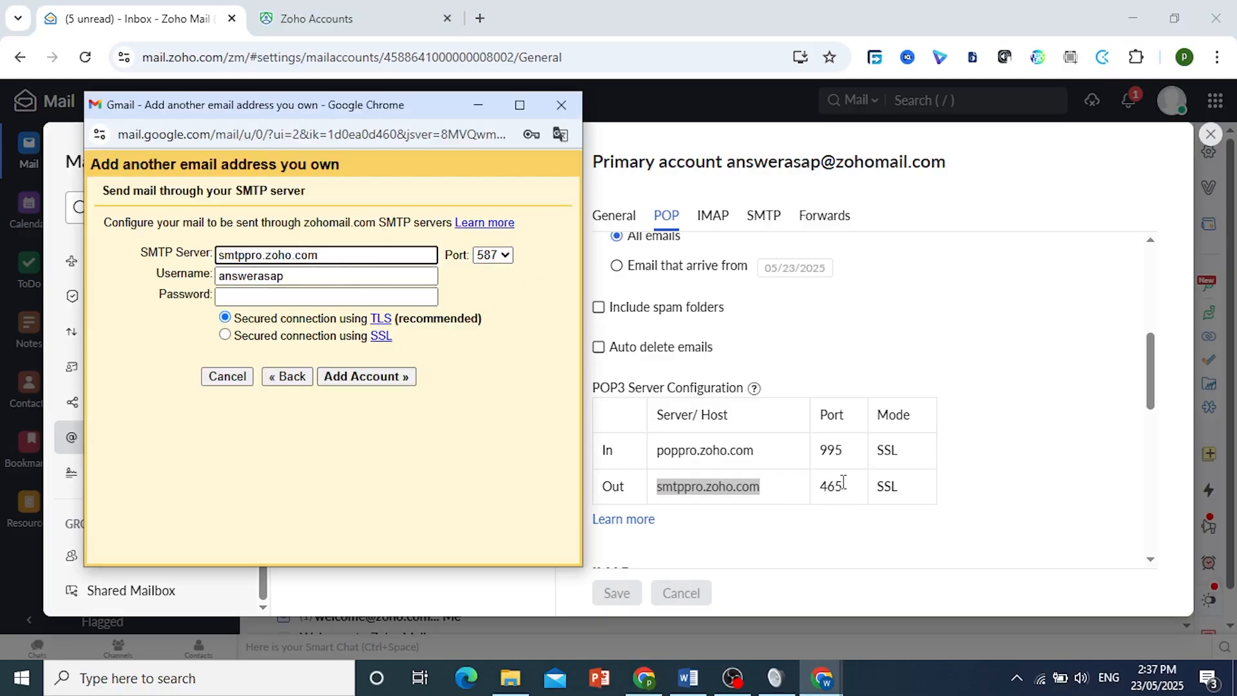
left_click(494, 255)
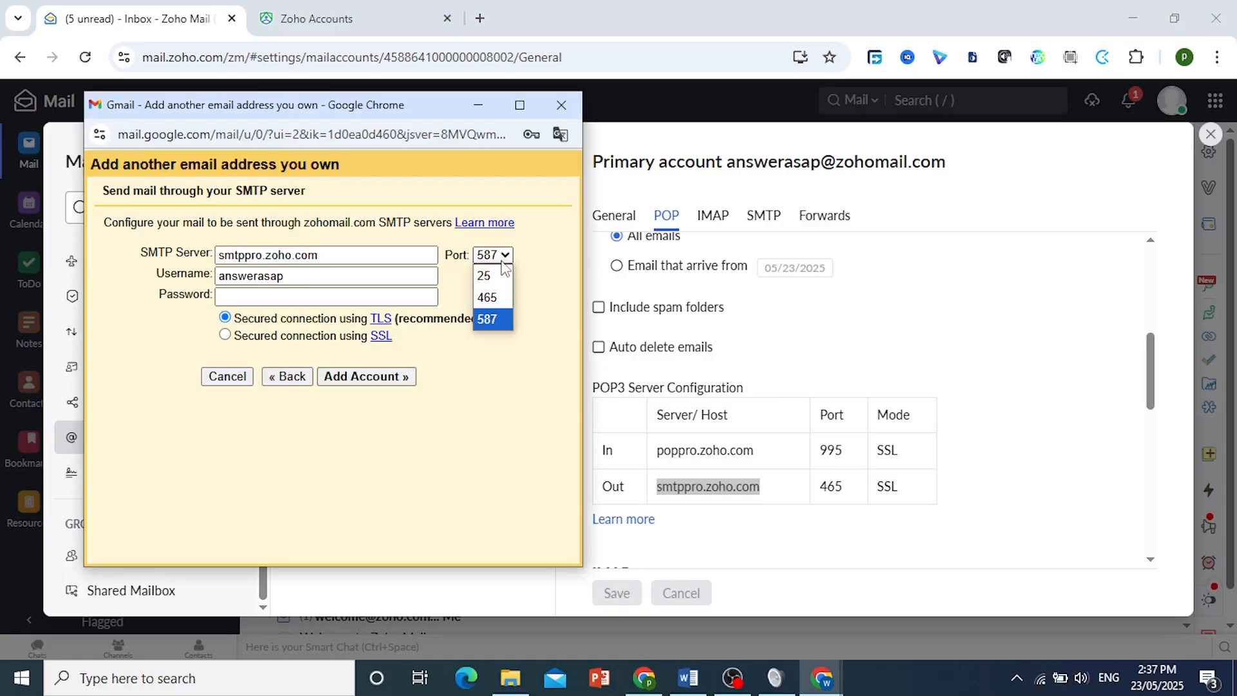
left_click(493, 296)
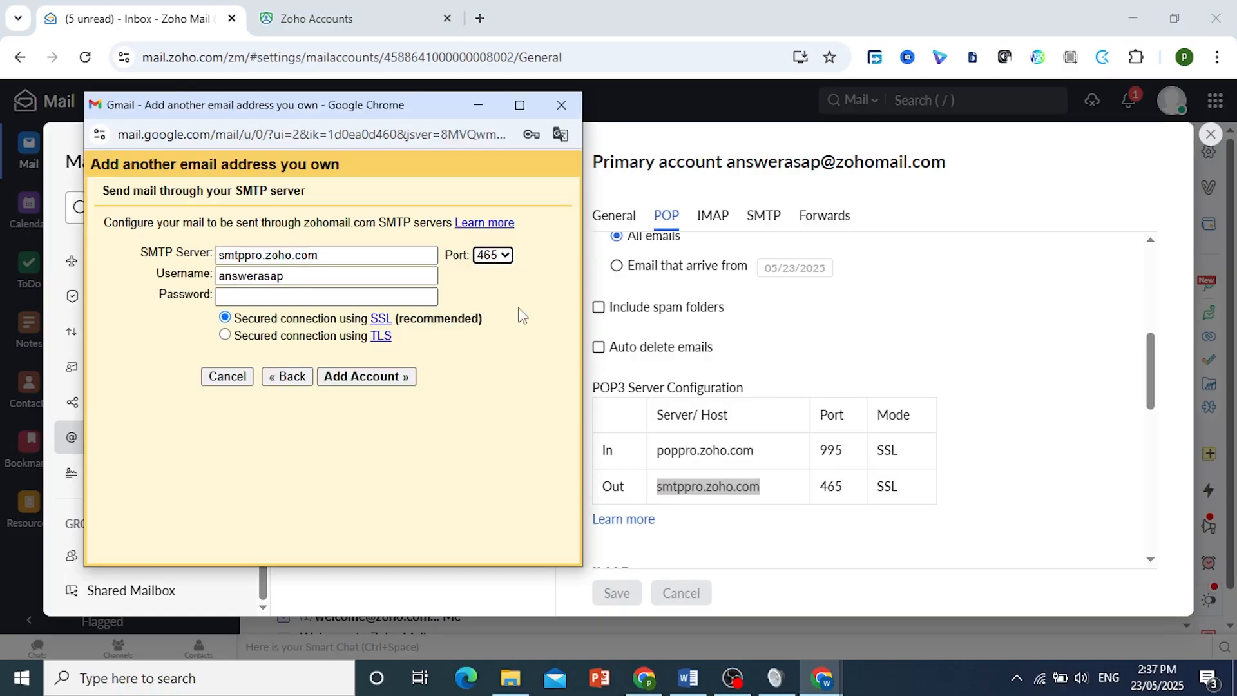
left_click(942, 684)
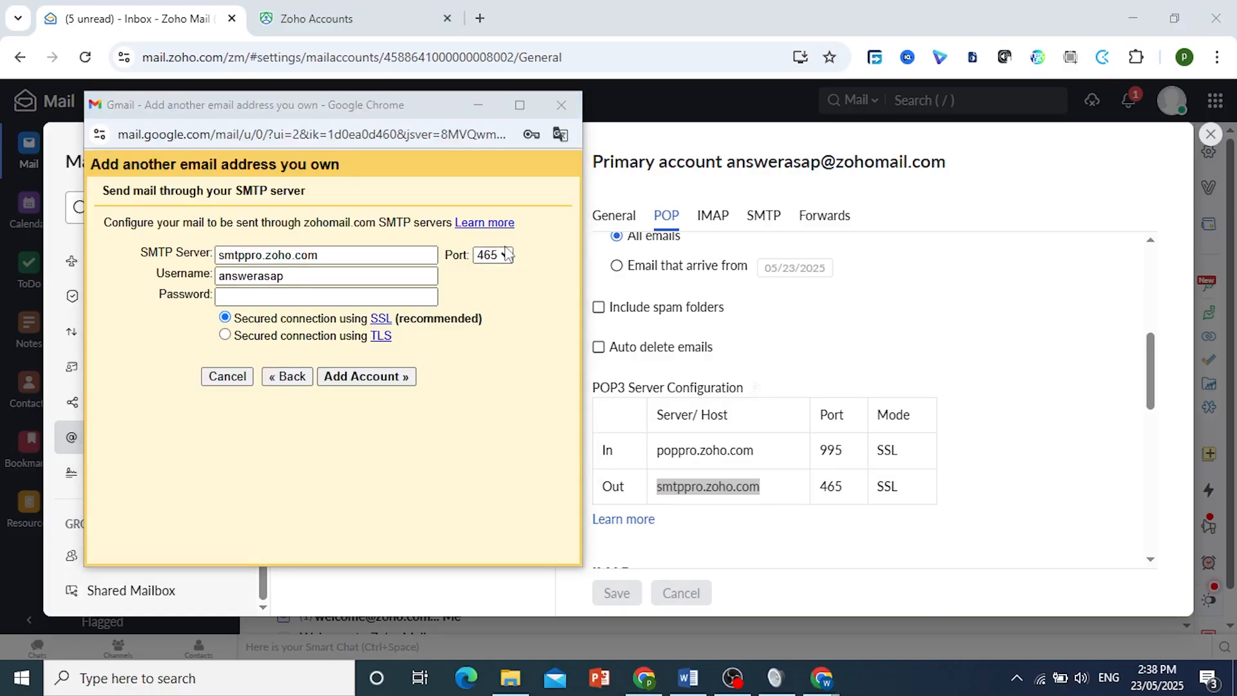
Copy the Zoho account's email address from Zoho Mail and enter it as the username in Gmail's SMTP form.
left_click(703, 157)
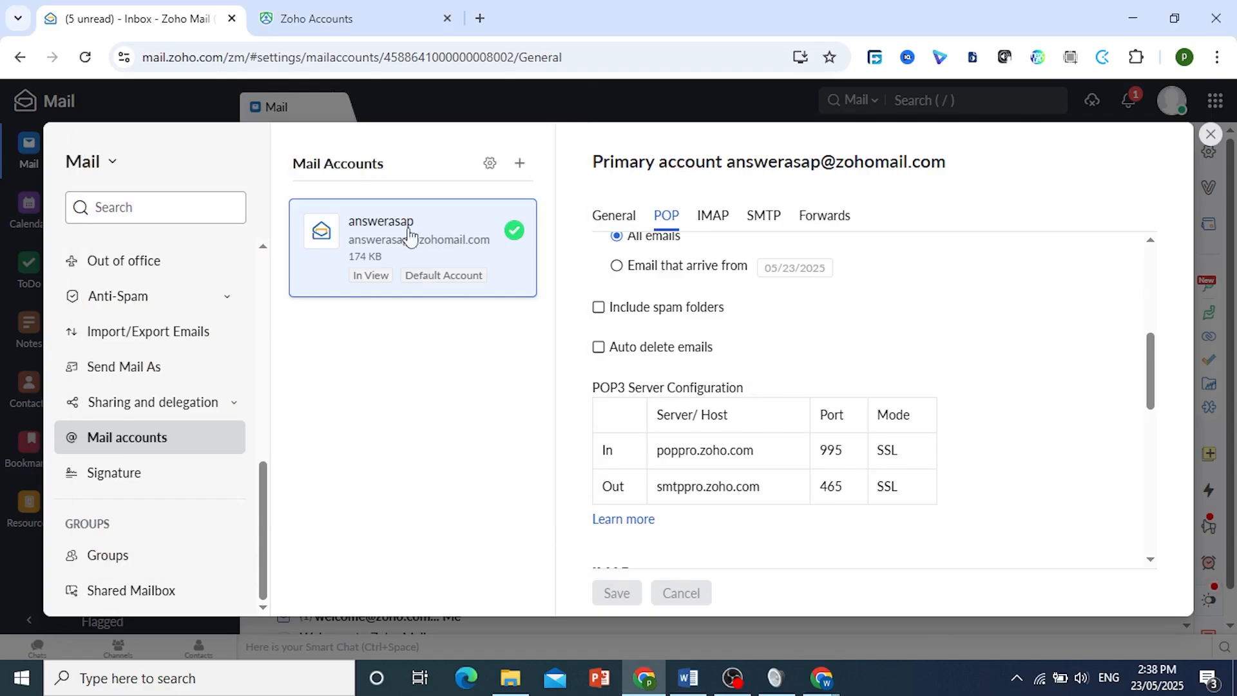
left_click_drag(349, 239, 483, 245)
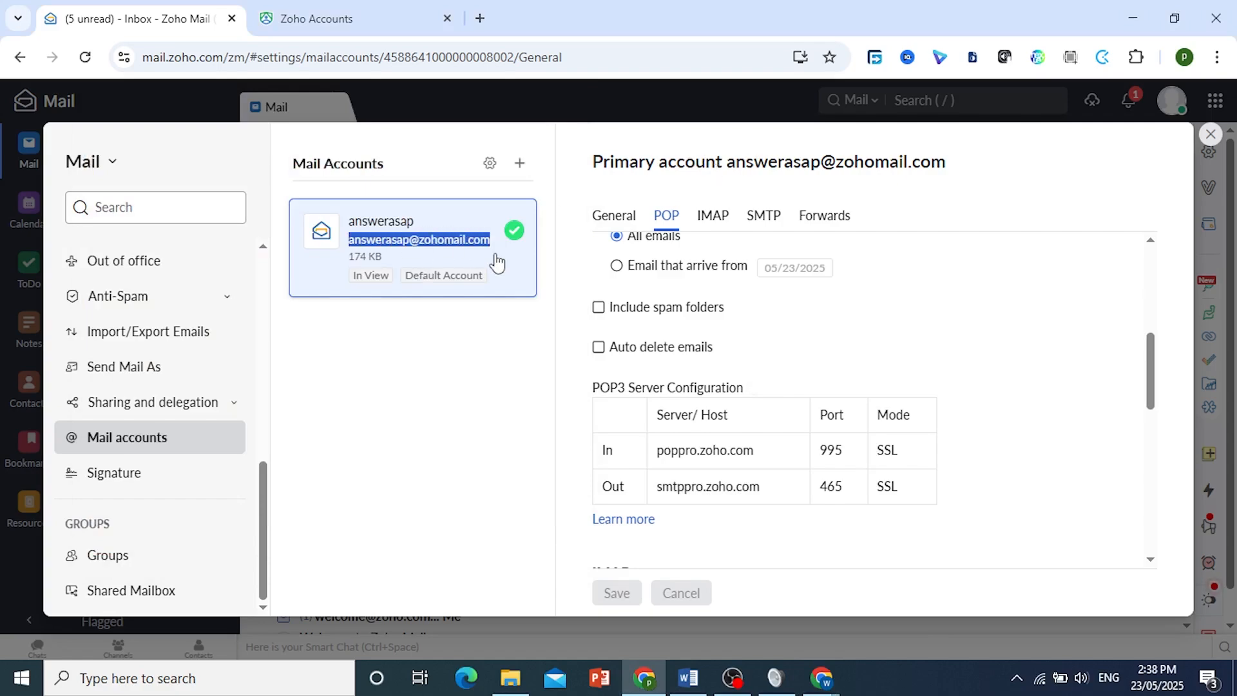
left_click(821, 678)
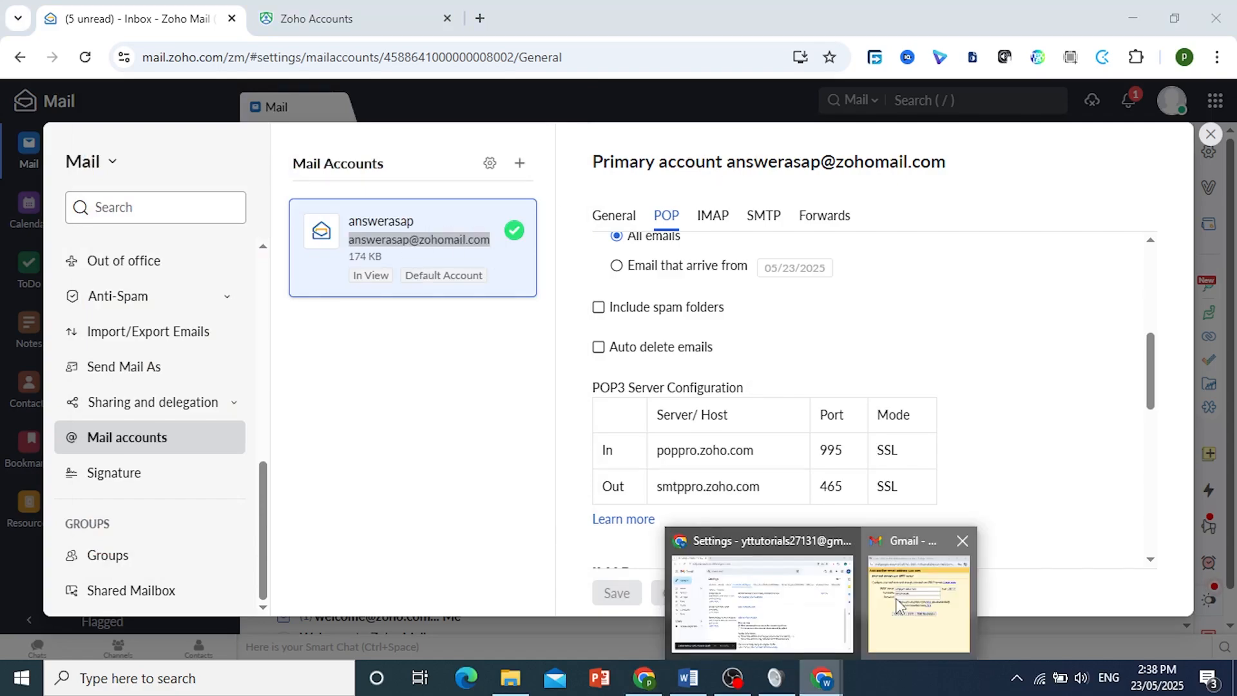
left_click(899, 605)
left_click(303, 277)
key("ctrl+a")
key("ctrl+v")
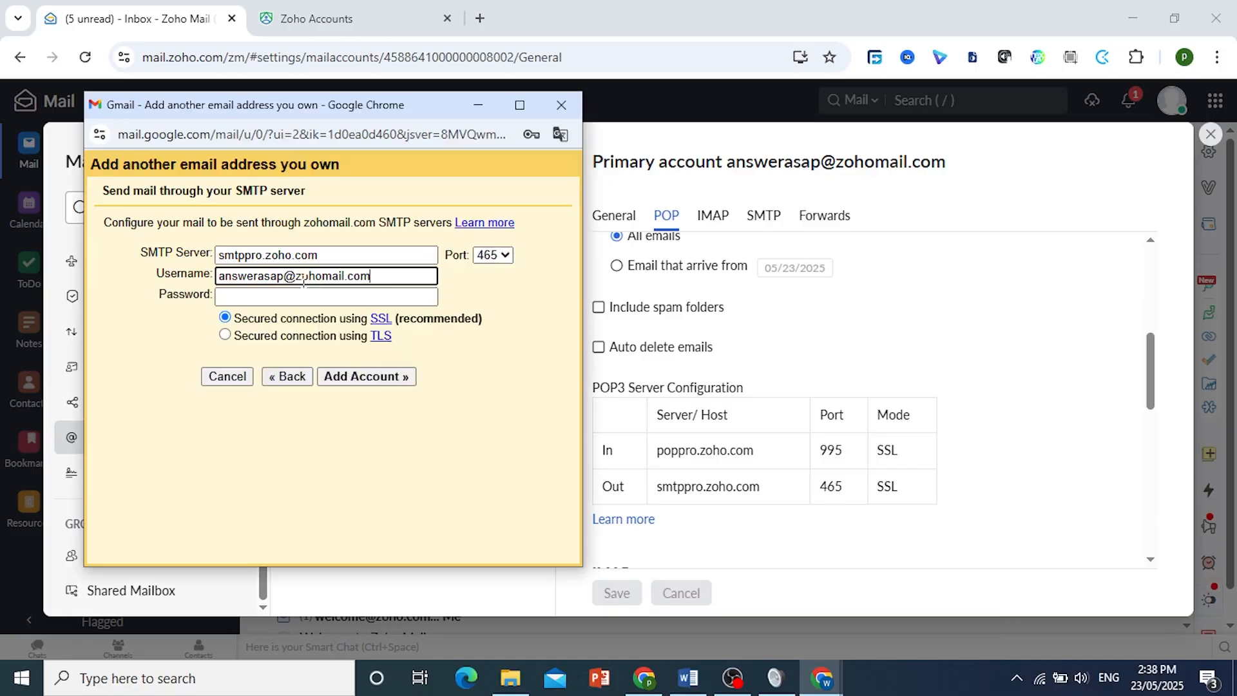
Copy the application-specific password from Zoho Accounts and enter it as the password in Gmail's SMTP form.
left_click(309, 14)
left_click(460, 513)
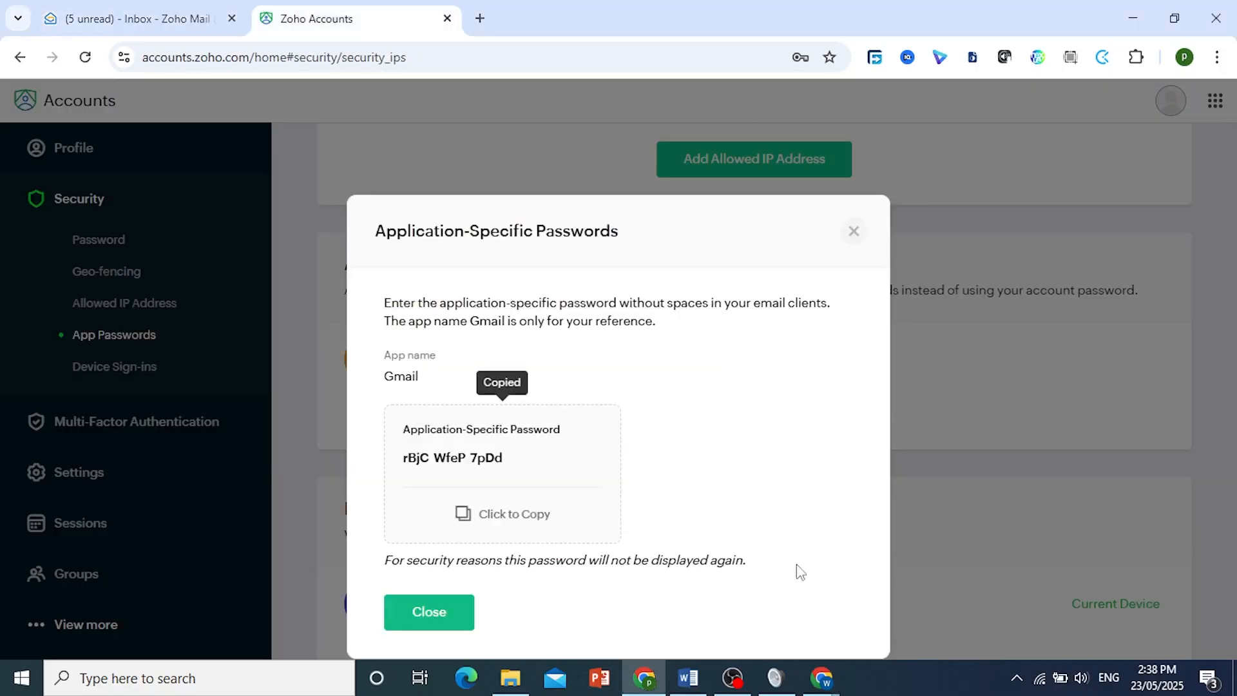
left_click(821, 678)
left_click(902, 616)
left_click(325, 296)
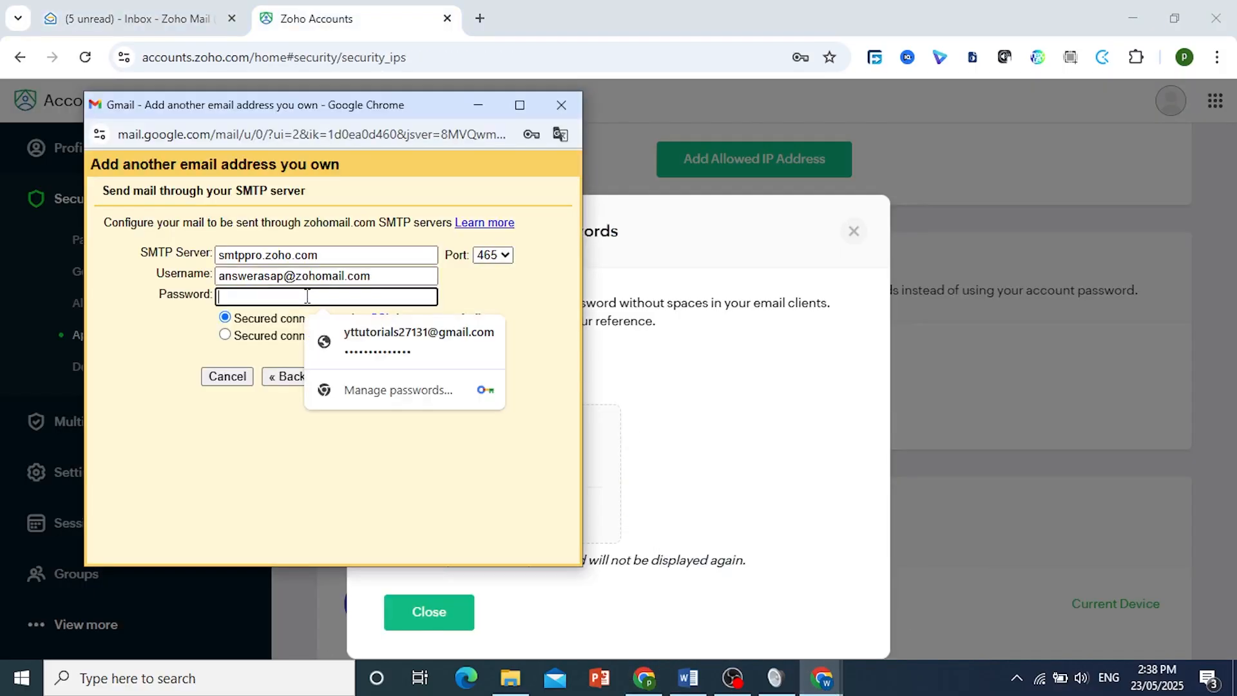
key("ctrl+v")
left_click(420, 451)
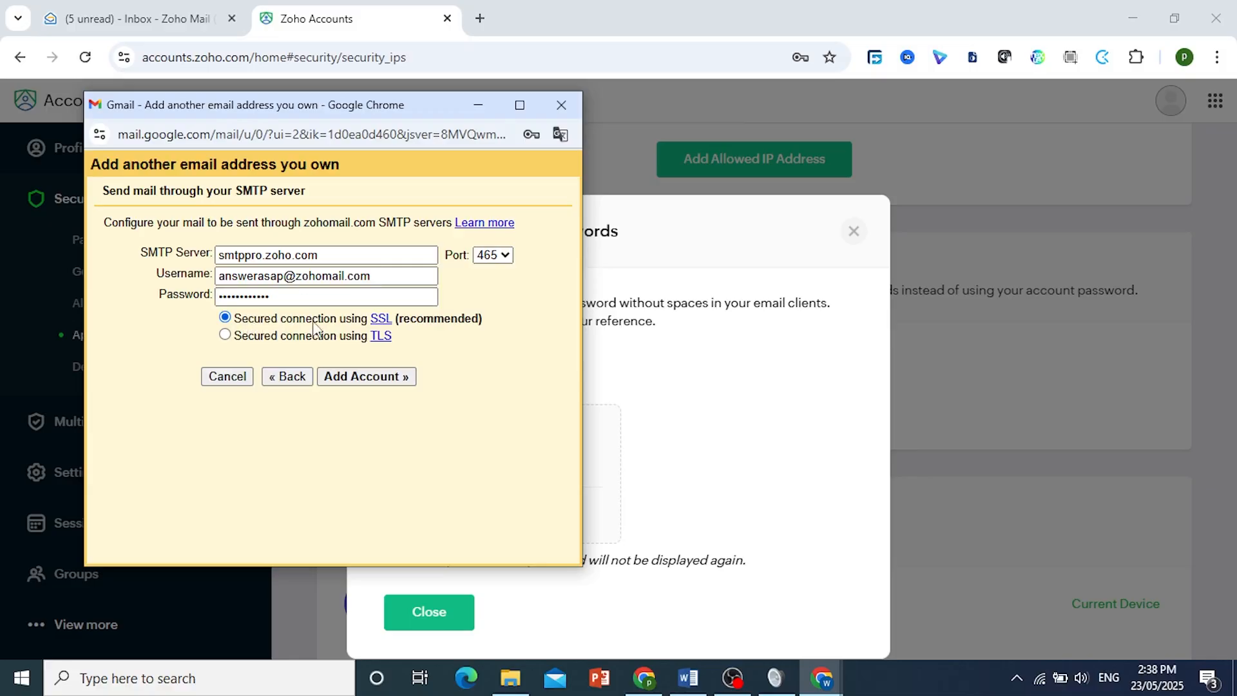
left_click(138, 18)
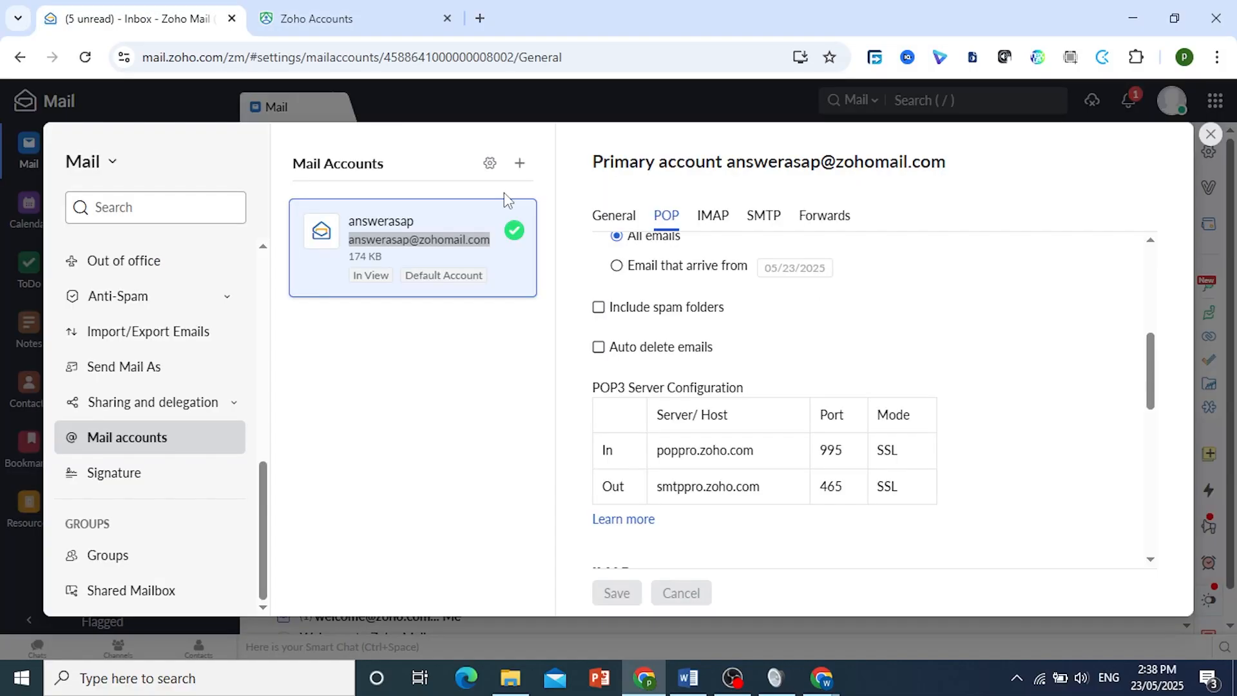
left_click(821, 678)
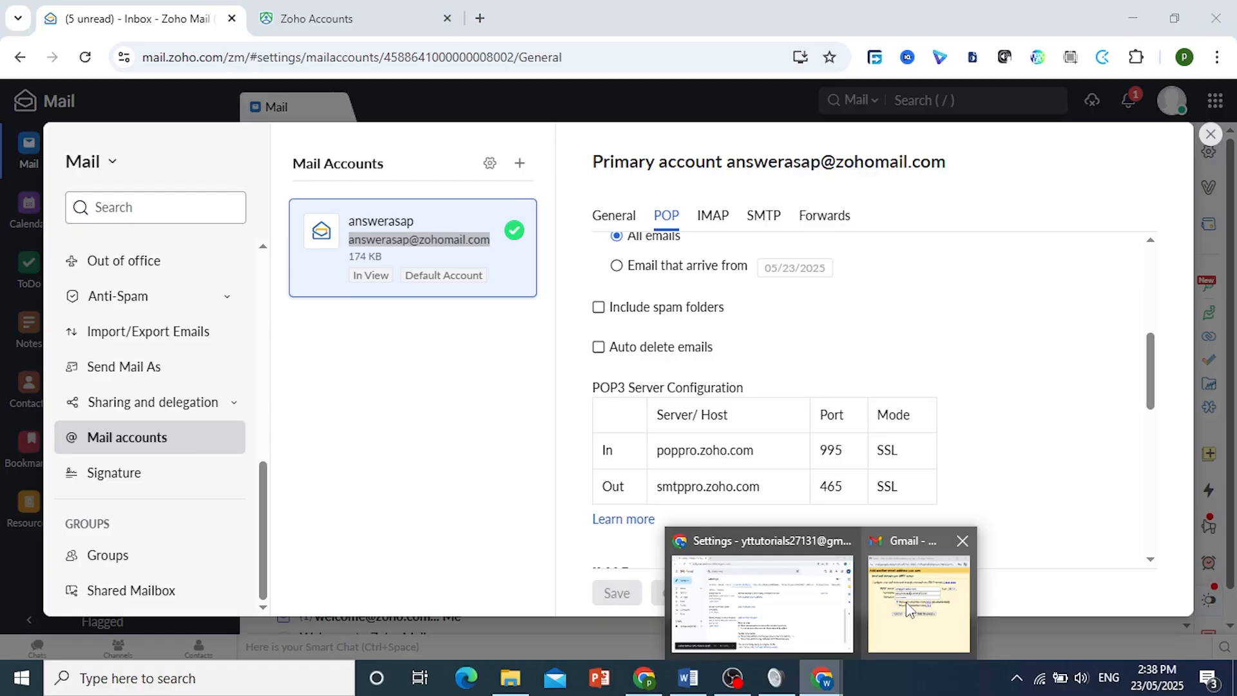
left_click(908, 609)
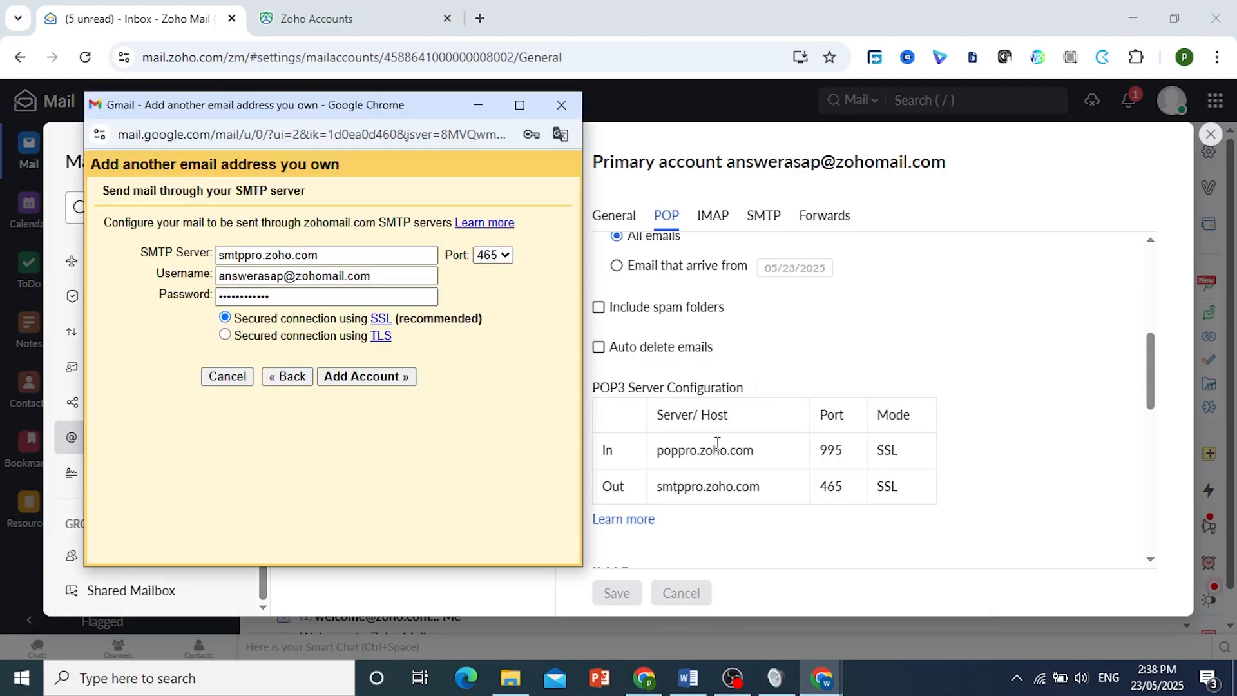
left_click(375, 381)
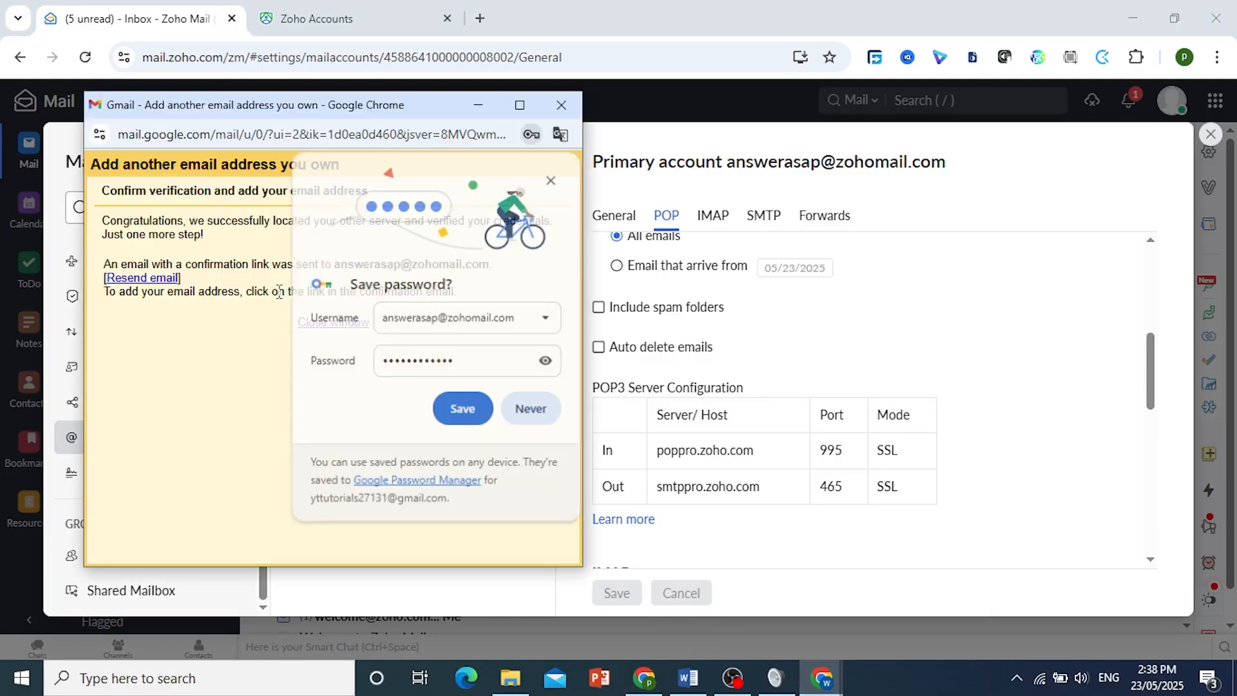
left_click(552, 180)
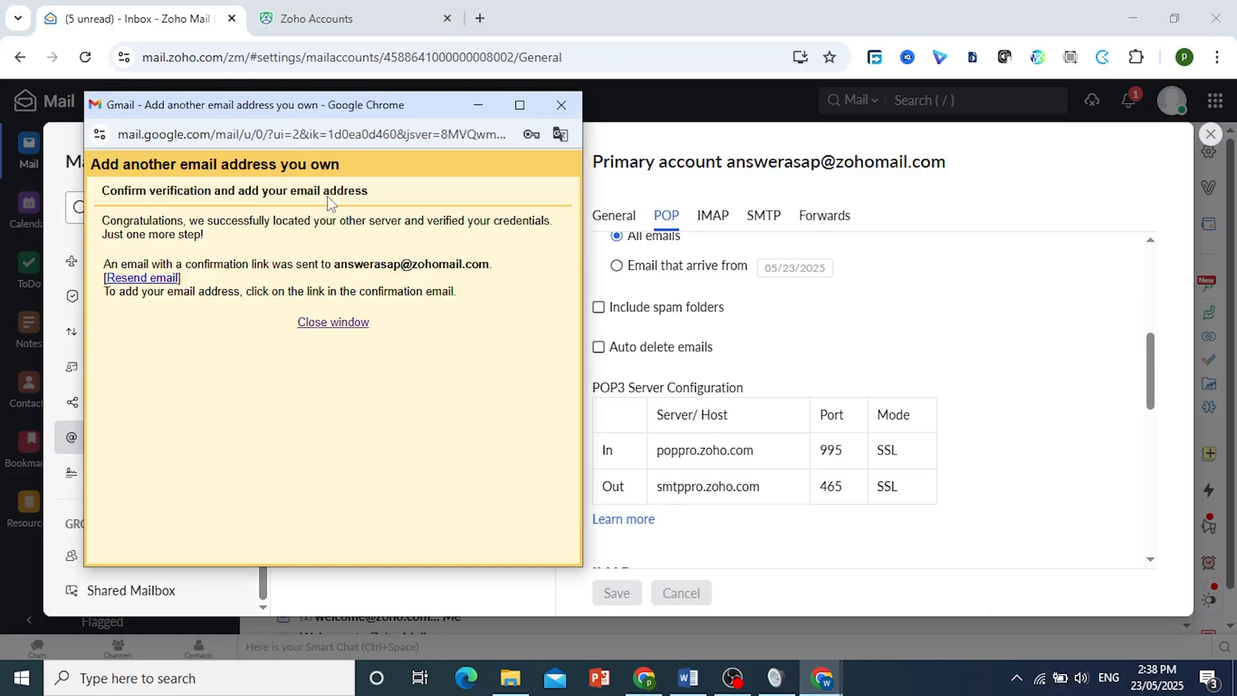
Open the Gmail confirmation email in the Zoho Mail inbox, follow its verification link and confirm sending mail as the Zoho address.
left_click(1210, 134)
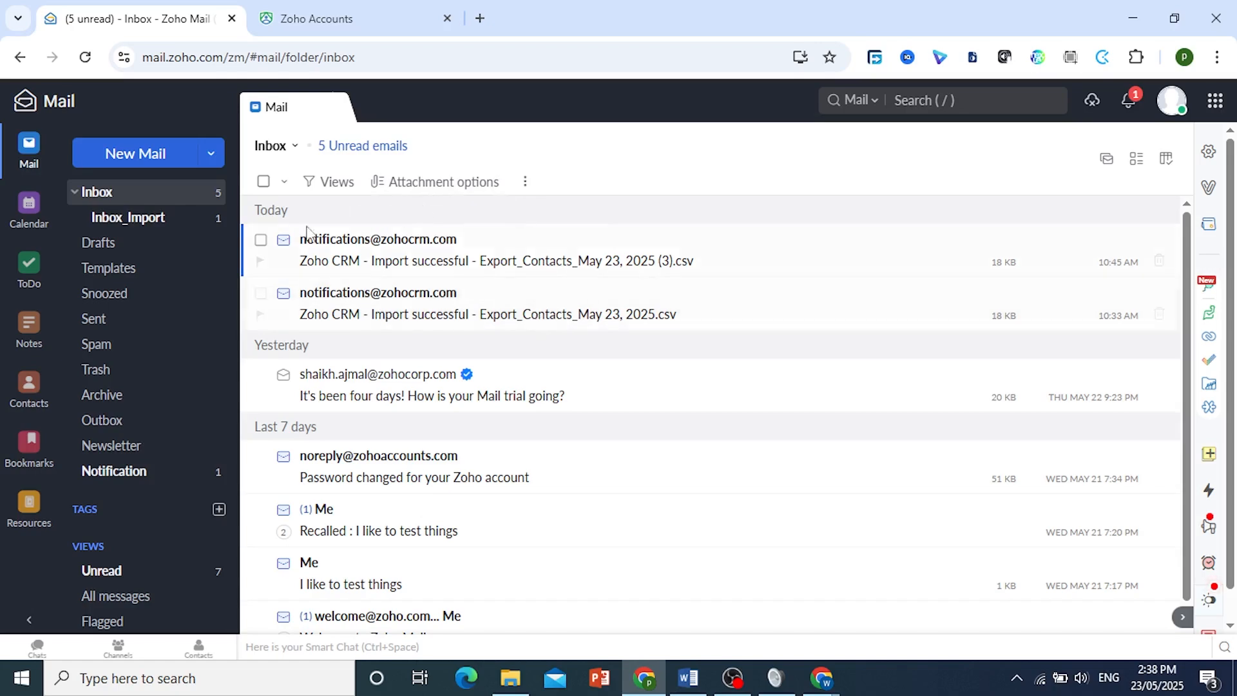
left_click(449, 267)
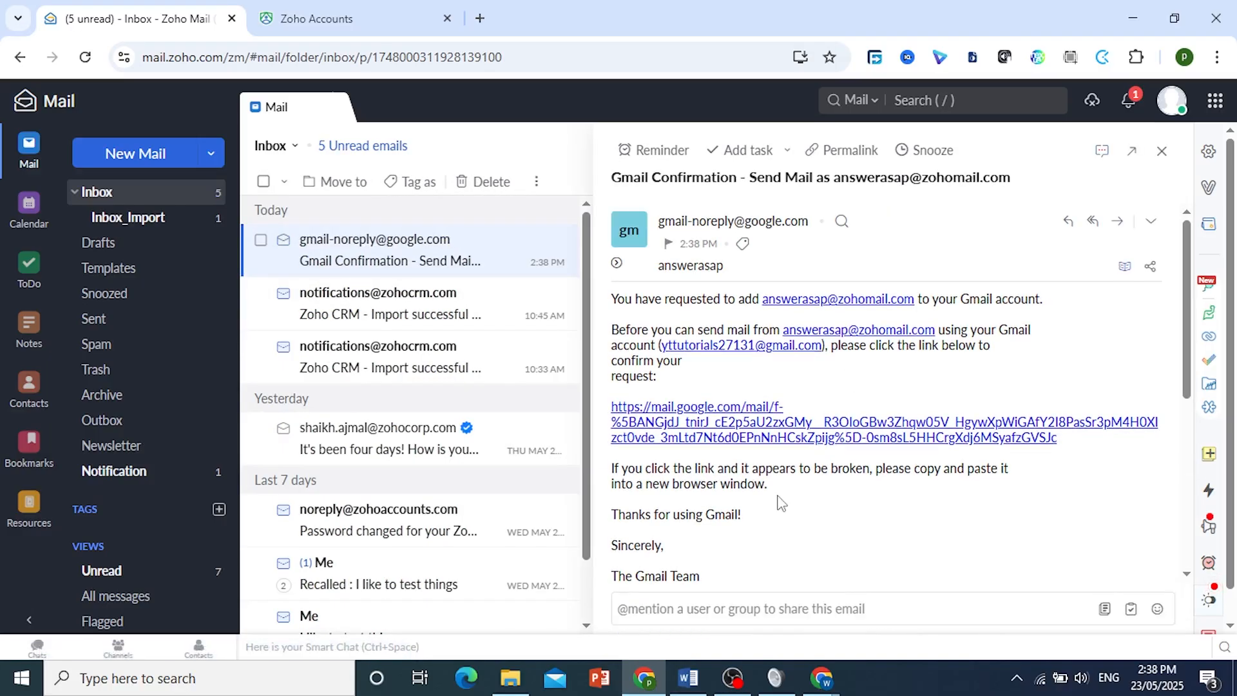
scroll(792, 504, "down", 3)
scroll(956, 535, "up", 3)
left_click(936, 688)
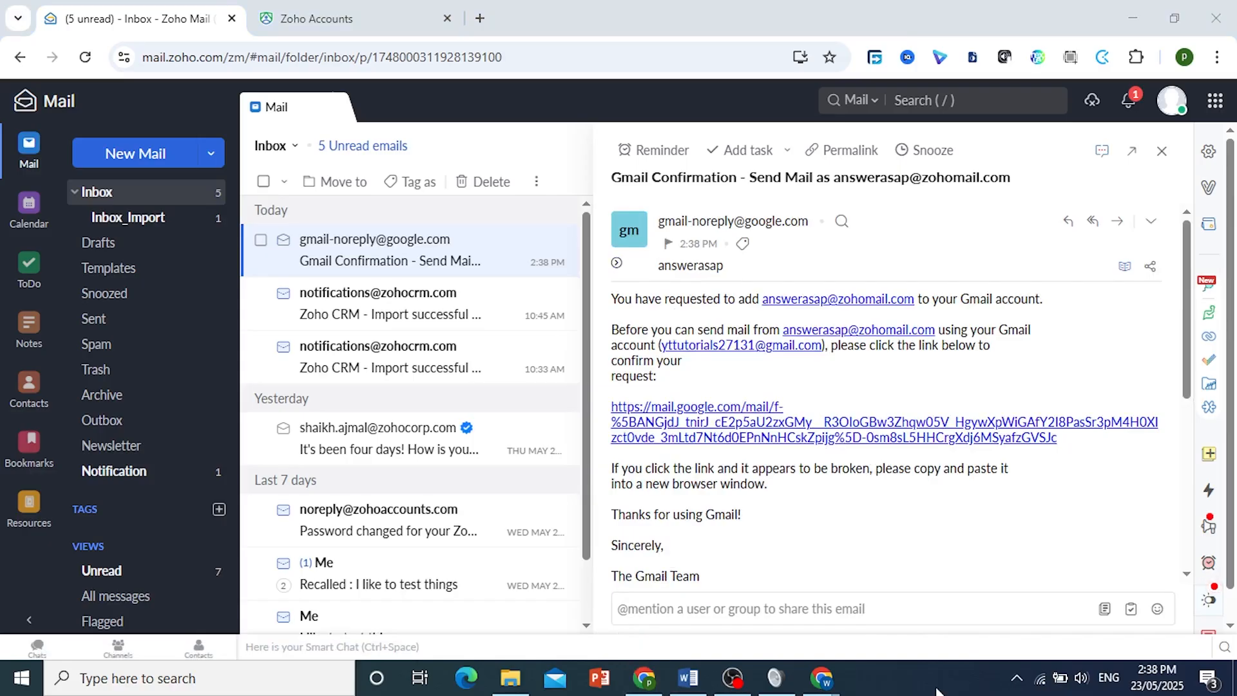
left_click(737, 440)
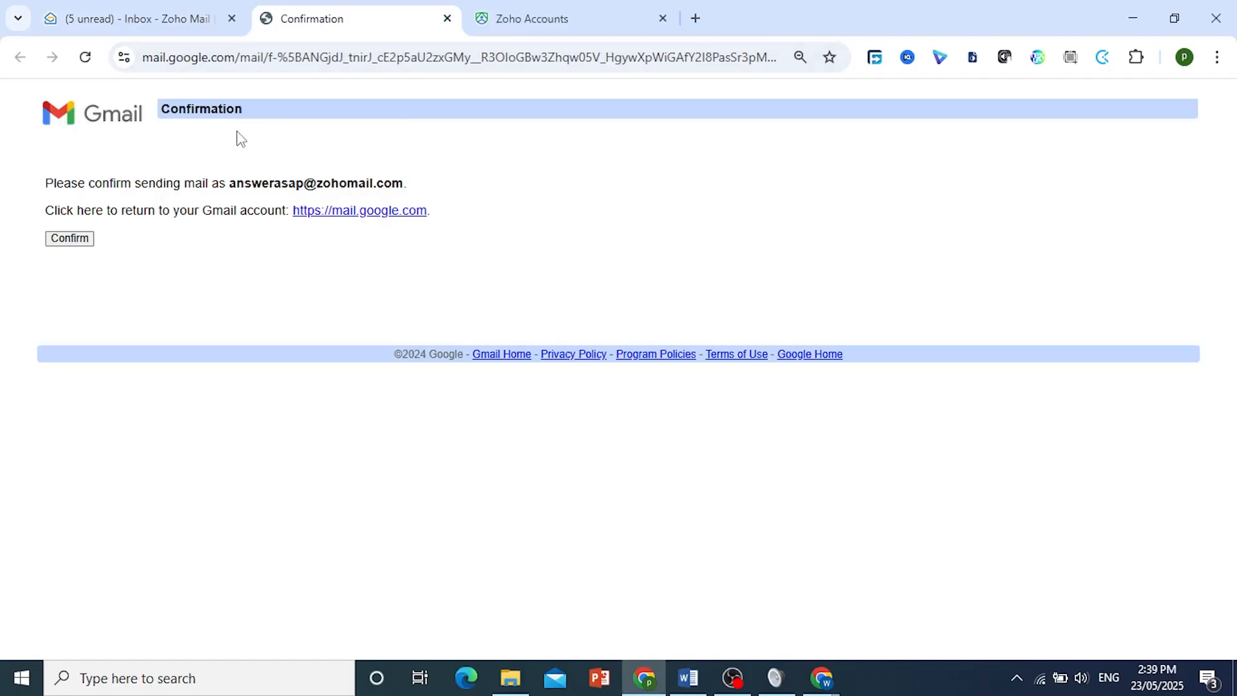
left_click(71, 244)
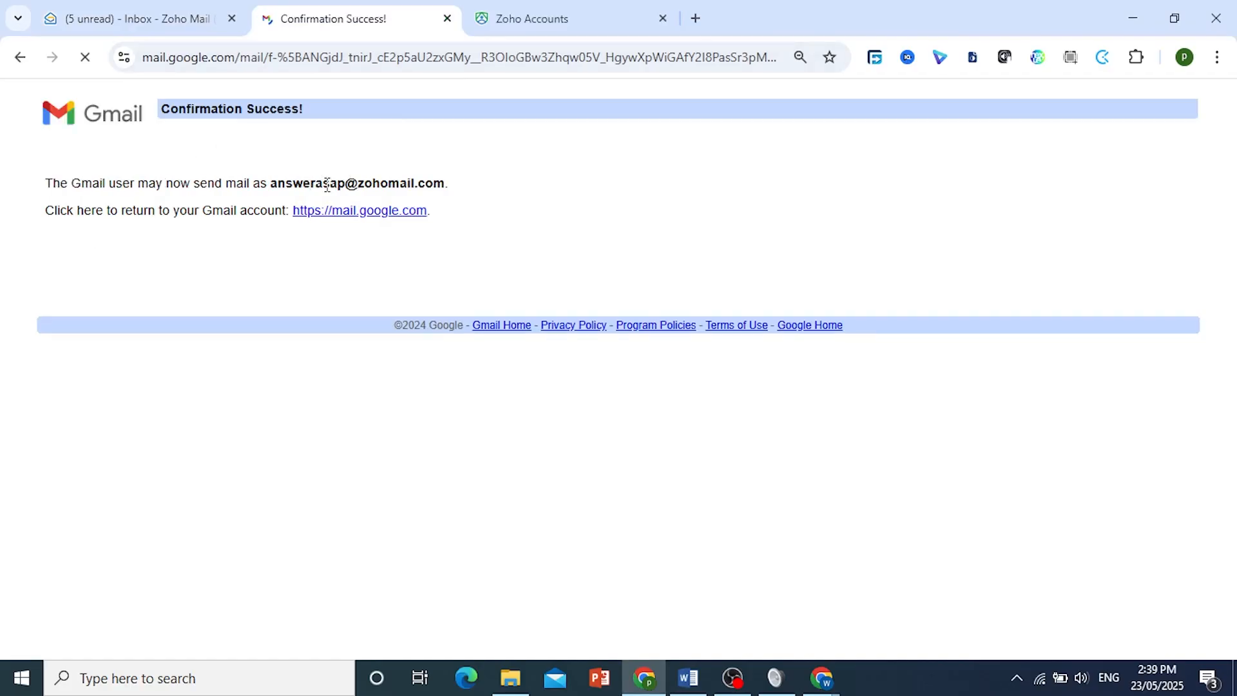
Read the confirmation that Gmail may send as the Zoho address and return to the Gmail account's inbox.
left_click_drag(162, 109, 339, 124)
left_click(334, 120)
right_click(16, 60)
left_click(350, 213)
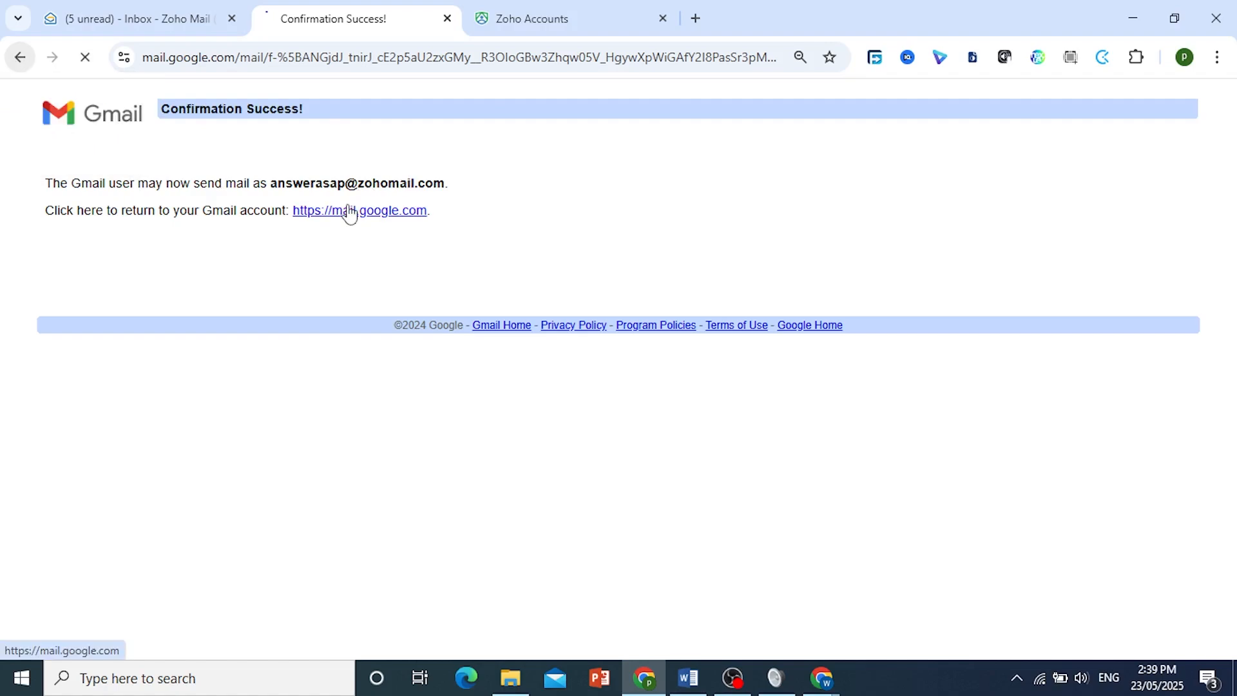
left_click(913, 685)
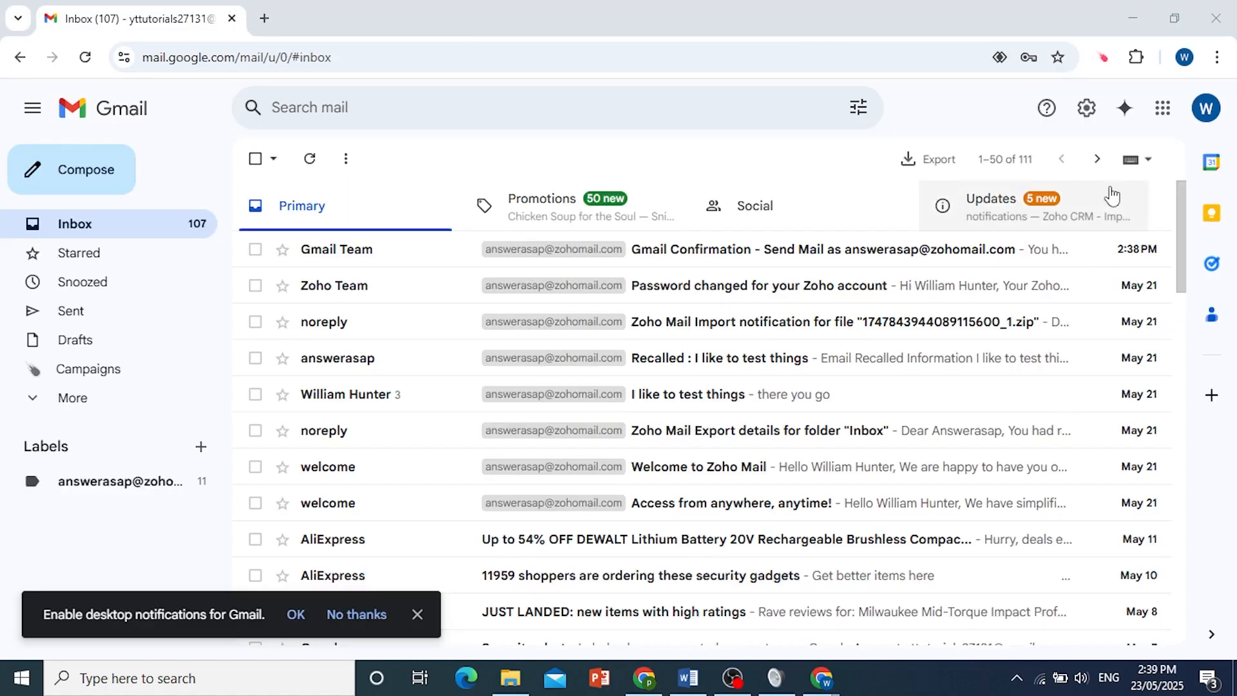
Open Gmail's Accounts and Import settings and review the sending addresses and the accounts mail is checked from.
left_click(1088, 117)
left_click(1087, 118)
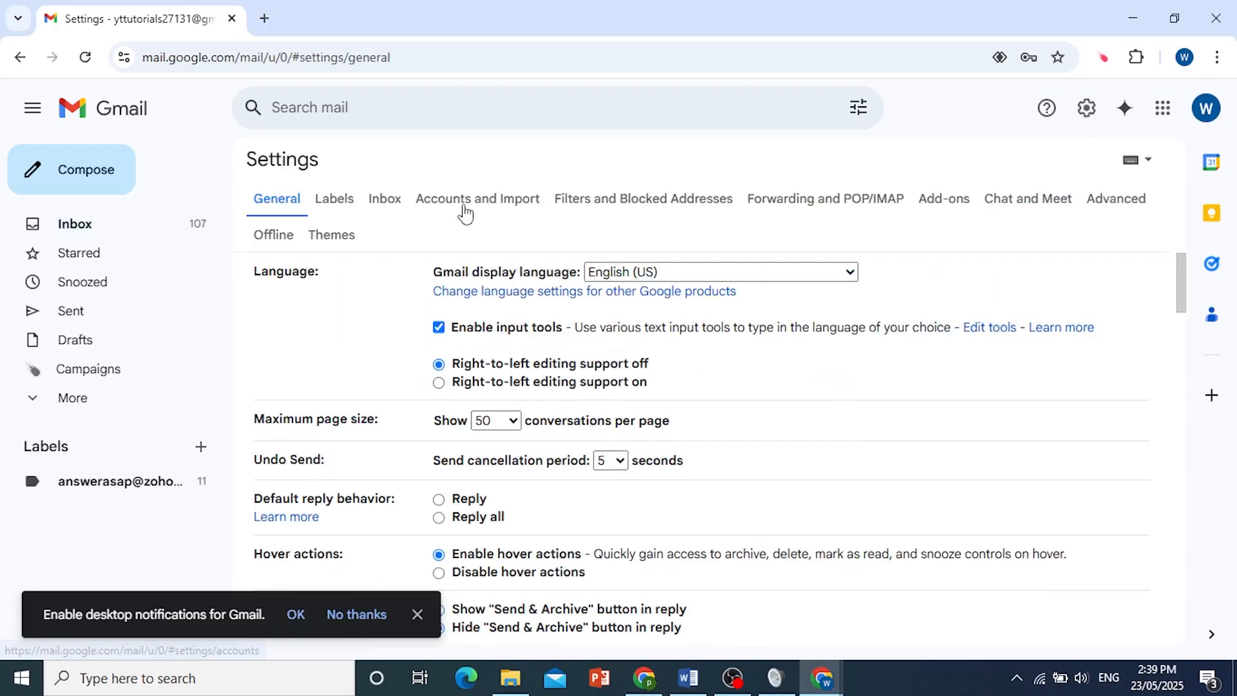
left_click(464, 213)
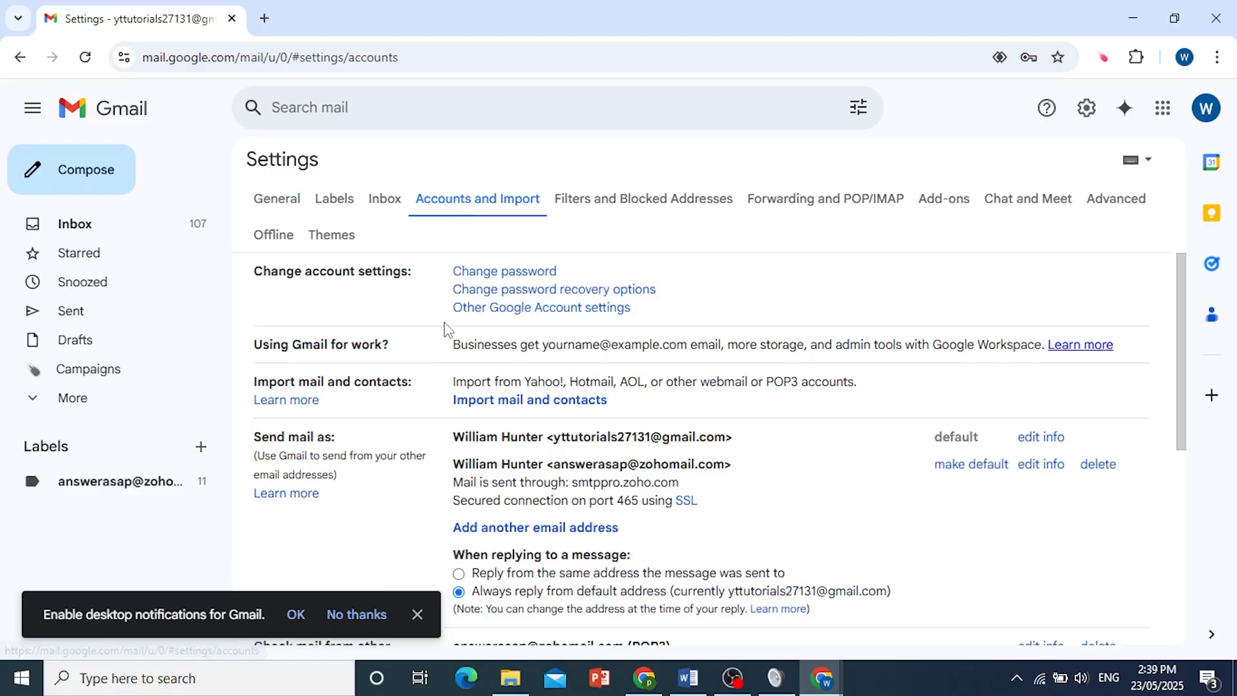
scroll(450, 348, "down", 3)
scroll(449, 359, "up", 2)
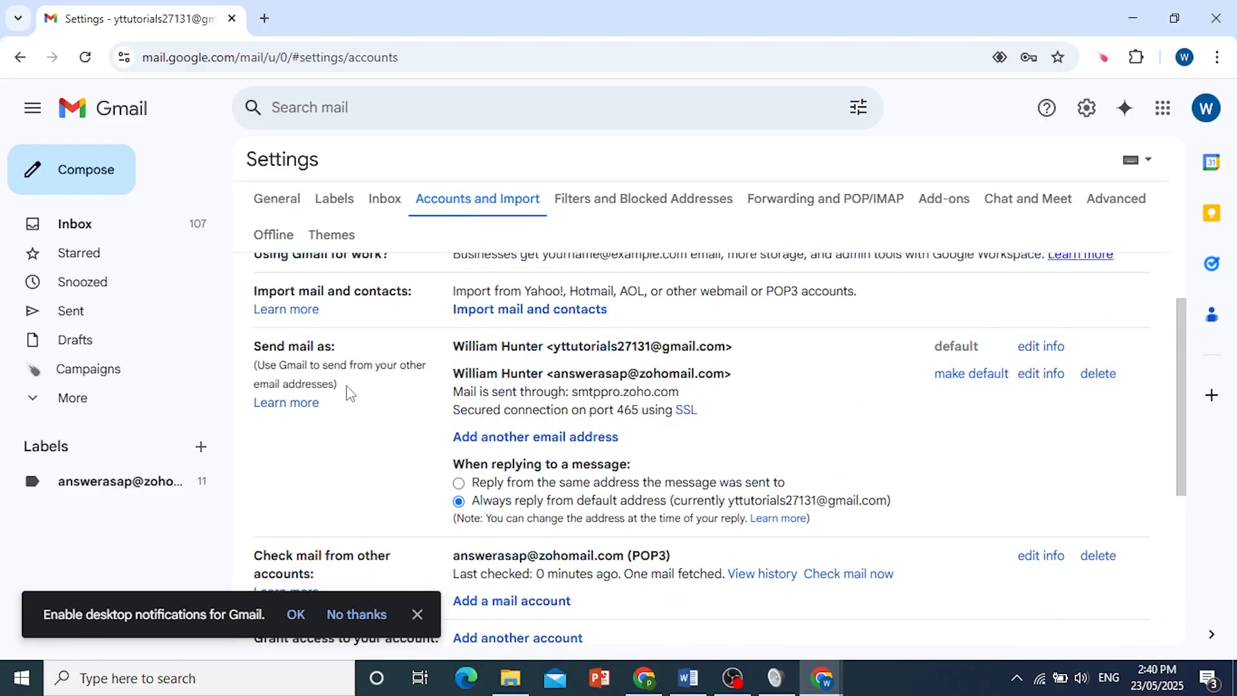
scroll(349, 394, "down", 2)
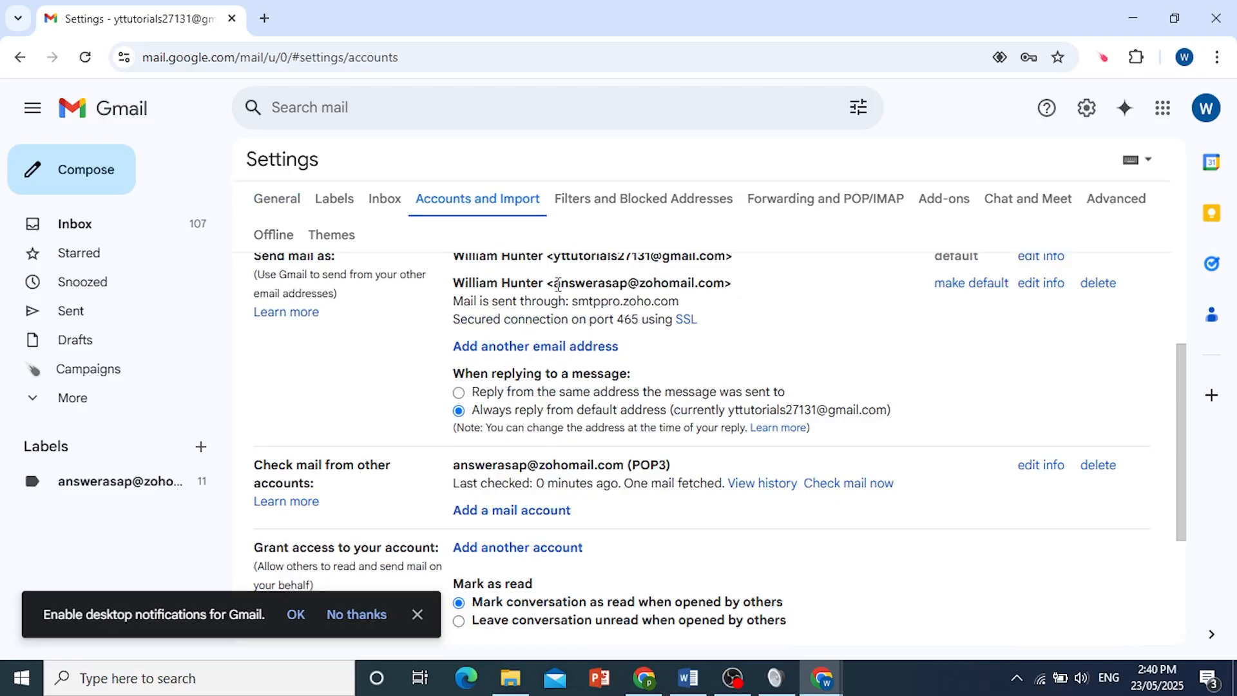
Verify the Zoho address in the sending and POP3 entries and start an immediate mail check for the POP3 account.
left_click_drag(558, 284, 720, 291)
left_click_drag(449, 474, 651, 464)
left_click(650, 464)
left_click(878, 483)
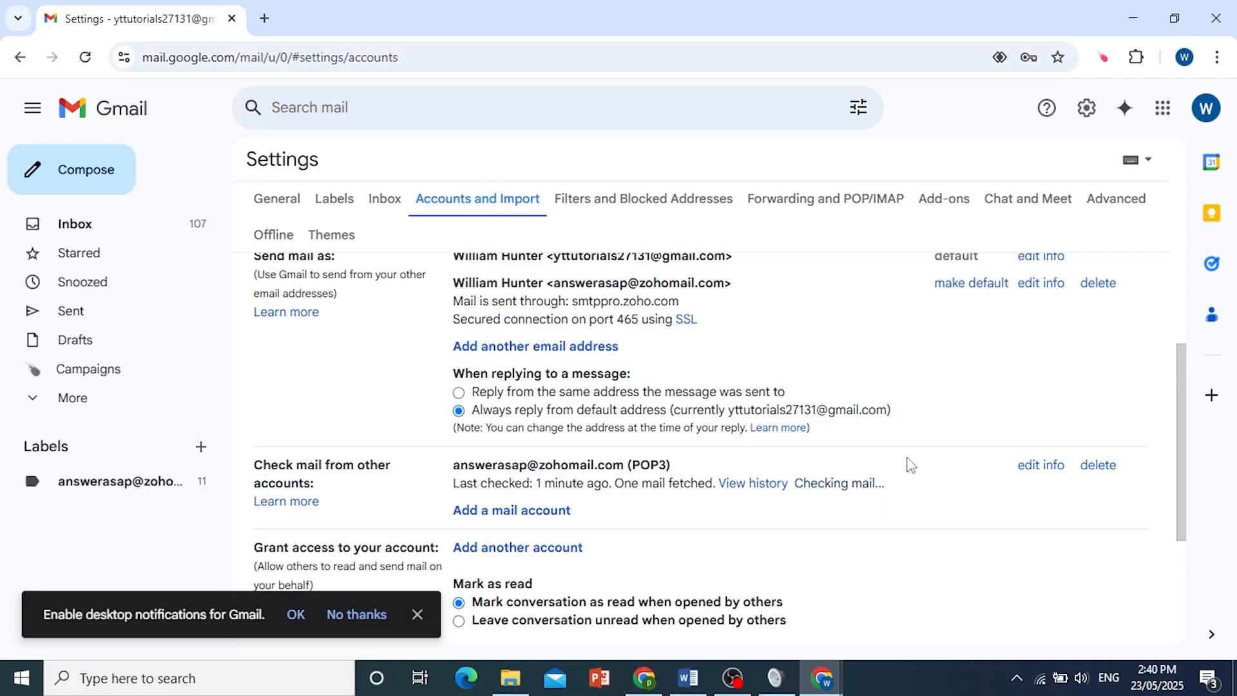